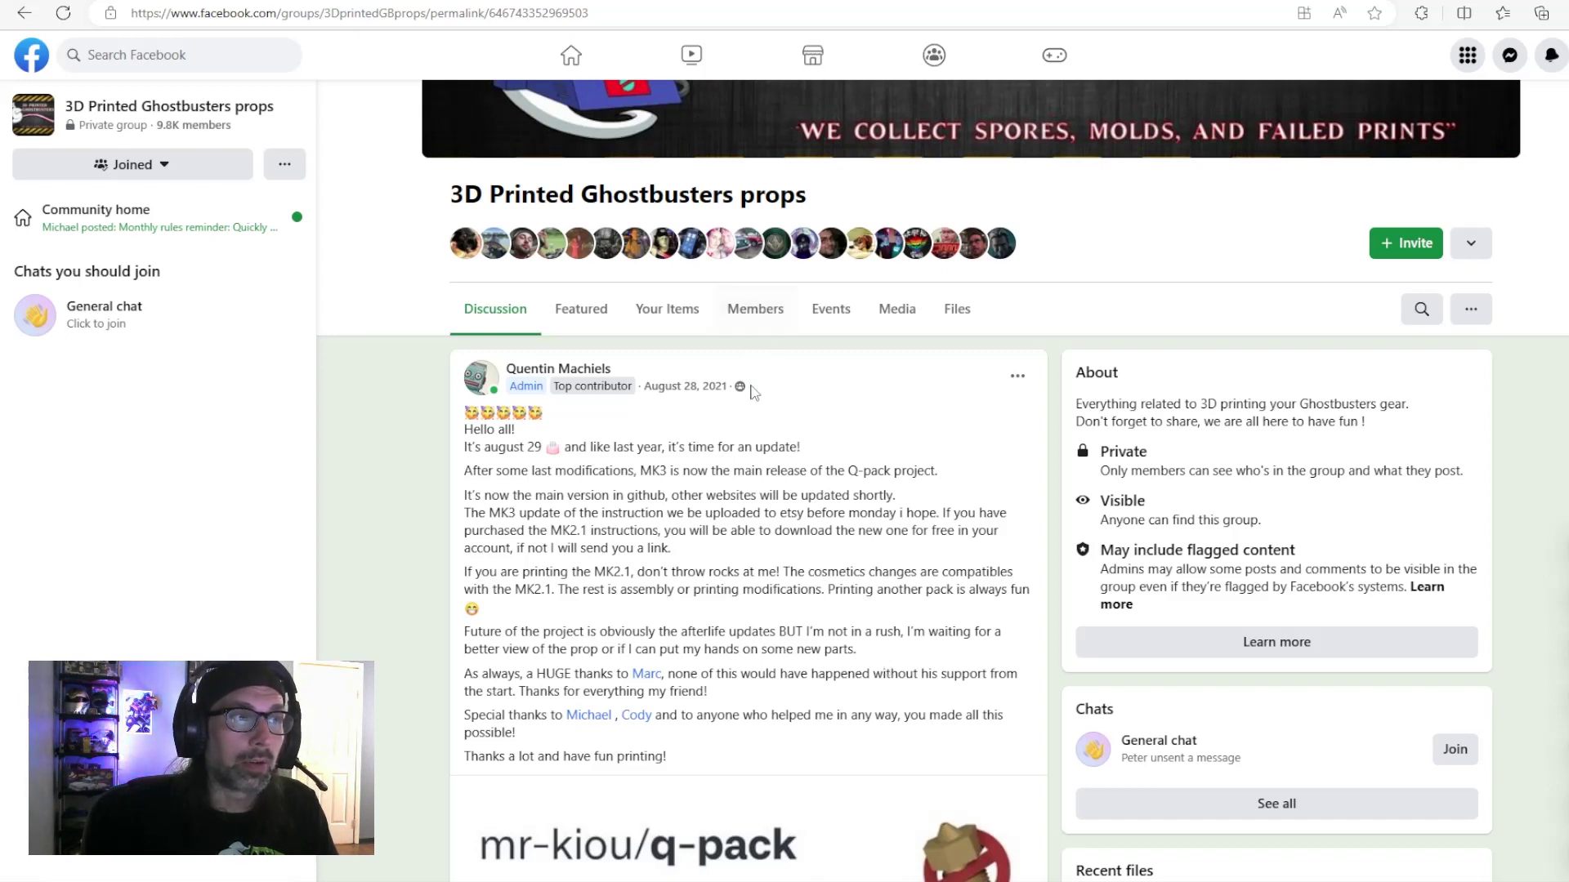
# - Look through the 3D Printed Ghostbusters props group's featured posts for the Q-pack project announcement of August 28, 2021
pyautogui.scroll(3, 756, 392)
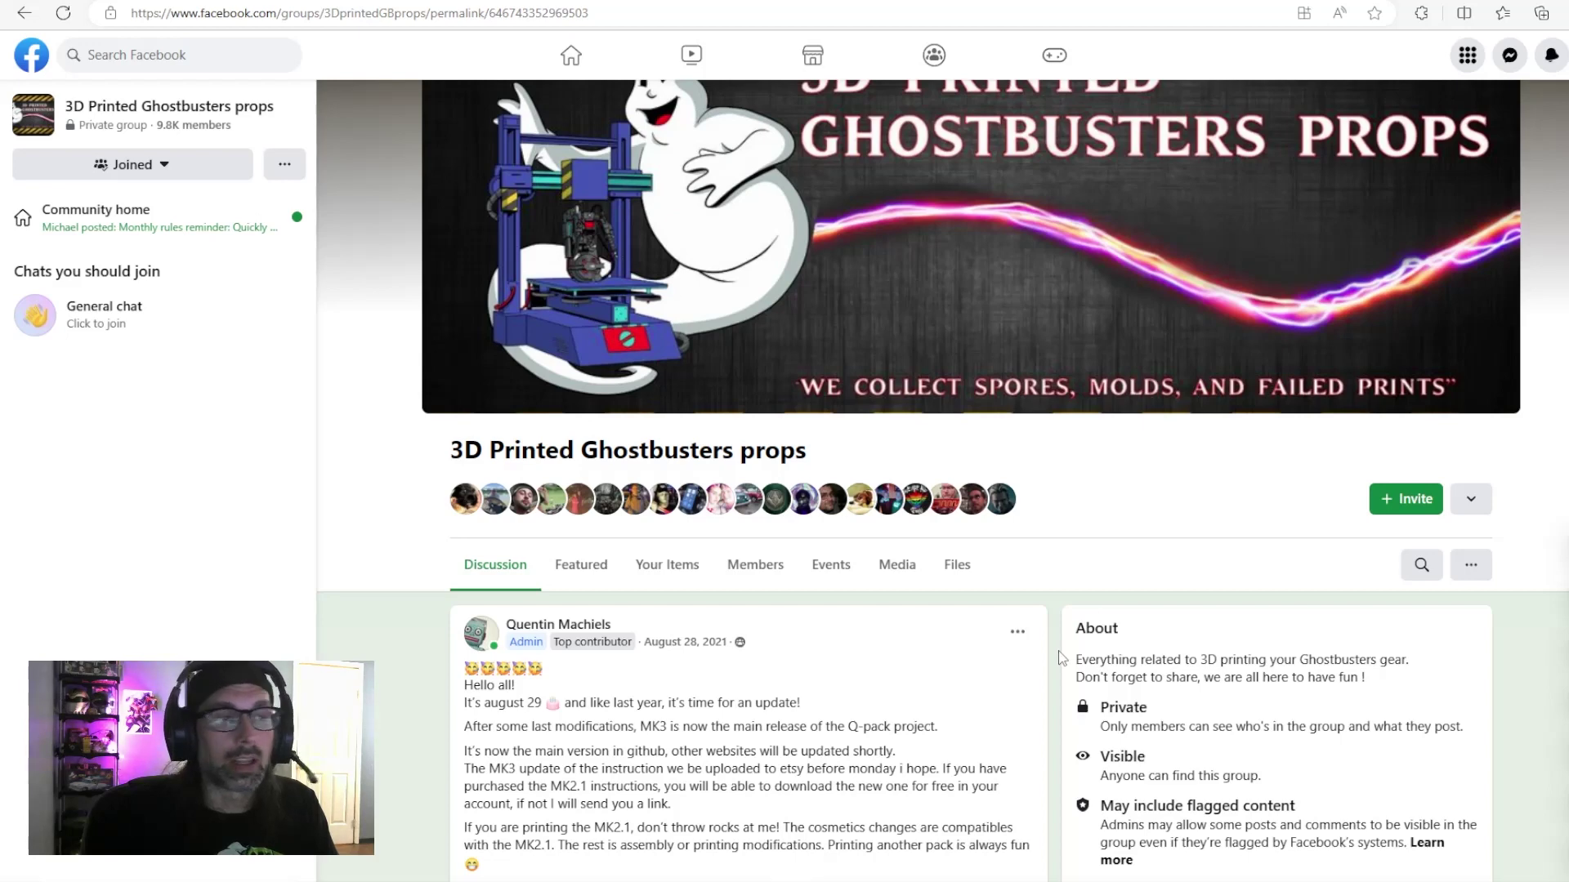
pyautogui.scroll(1, 1060, 659)
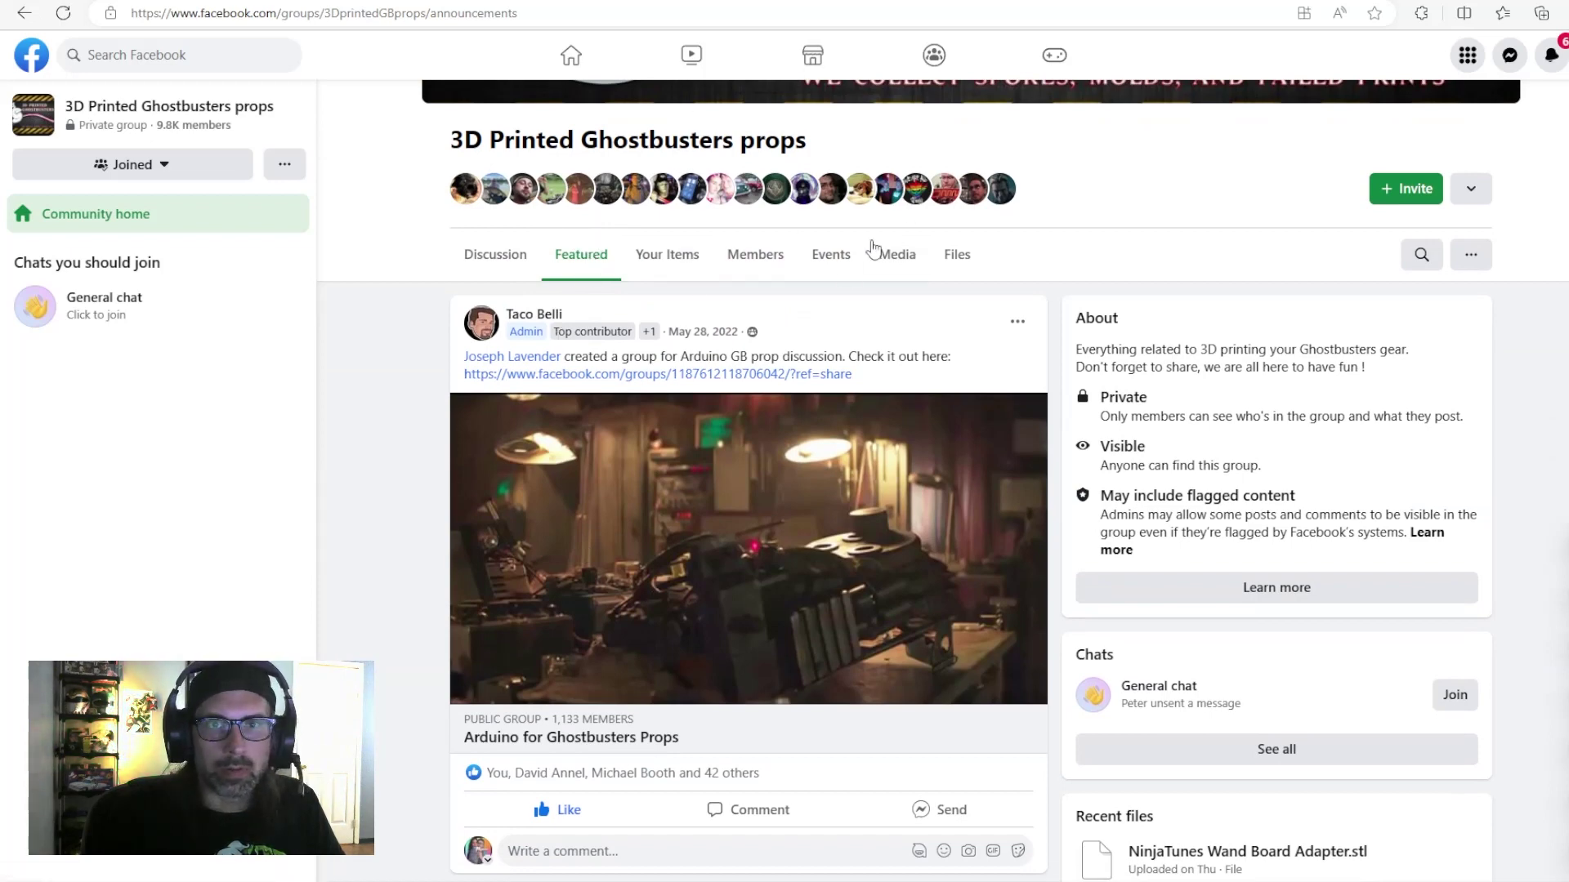
pyautogui.scroll(-2, 654, 367)
pyautogui.moveTo(513, 238)
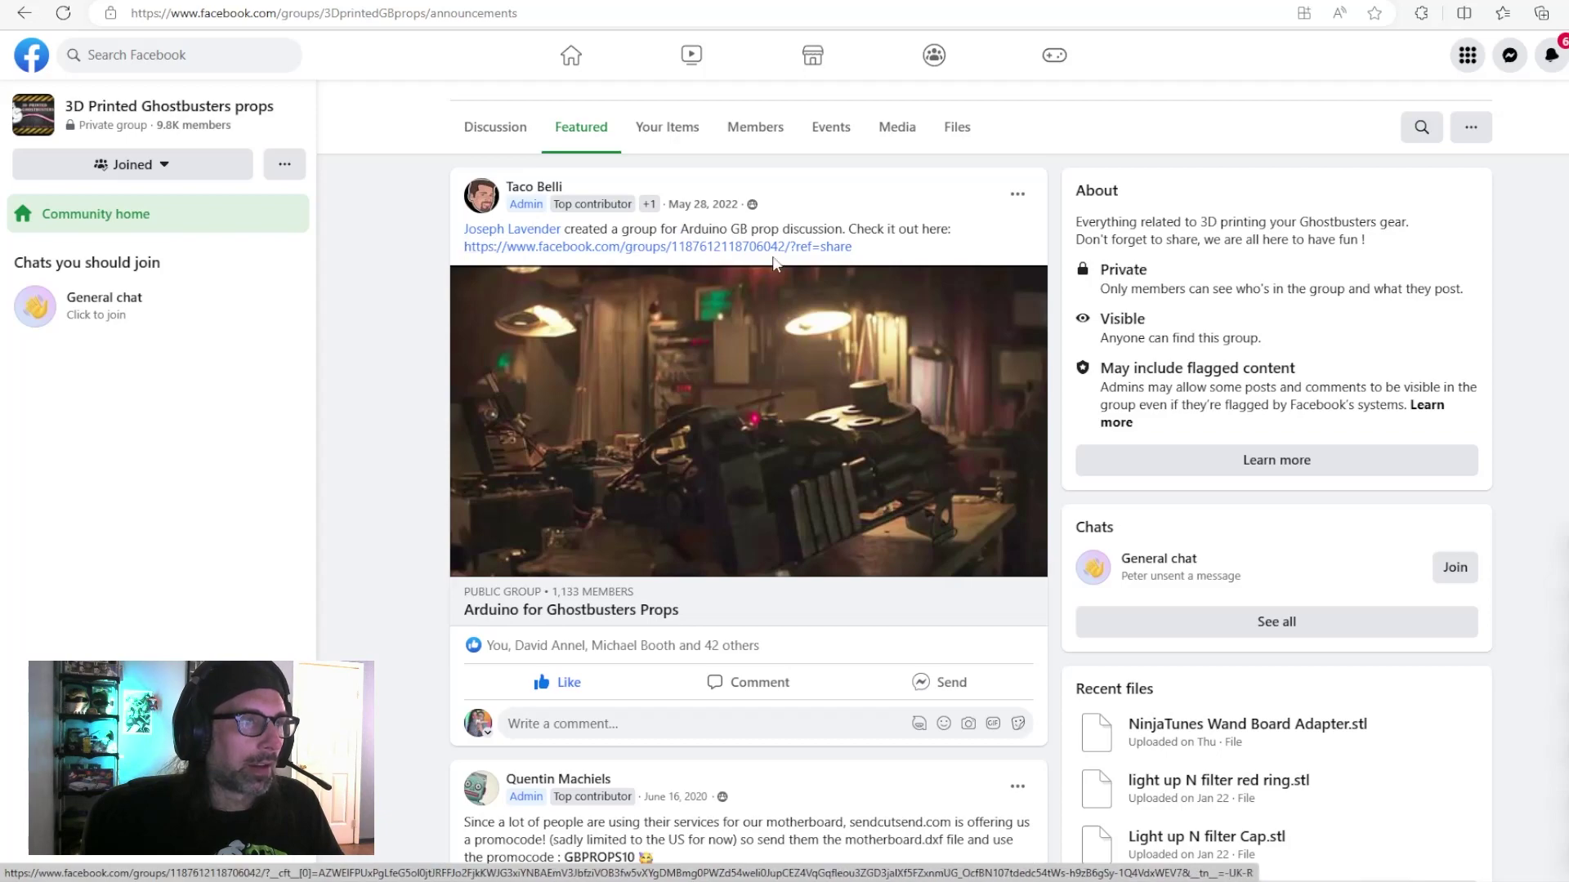
pyautogui.scroll(-10, 777, 379)
pyautogui.scroll(-12, 790, 381)
pyautogui.scroll(-12, 793, 381)
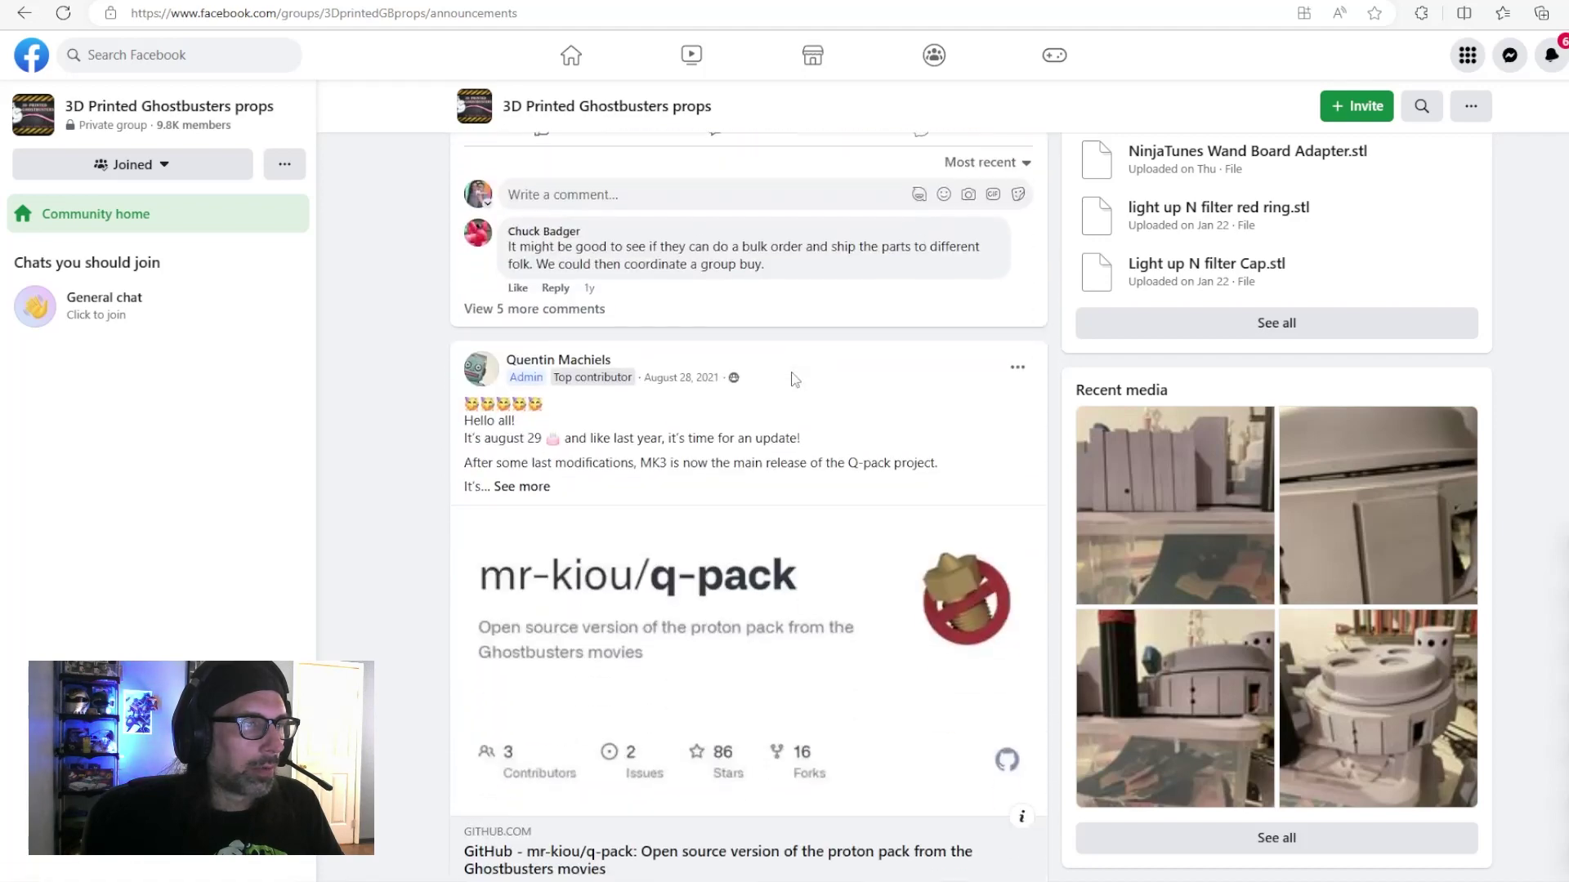
pyautogui.scroll(-2, 794, 380)
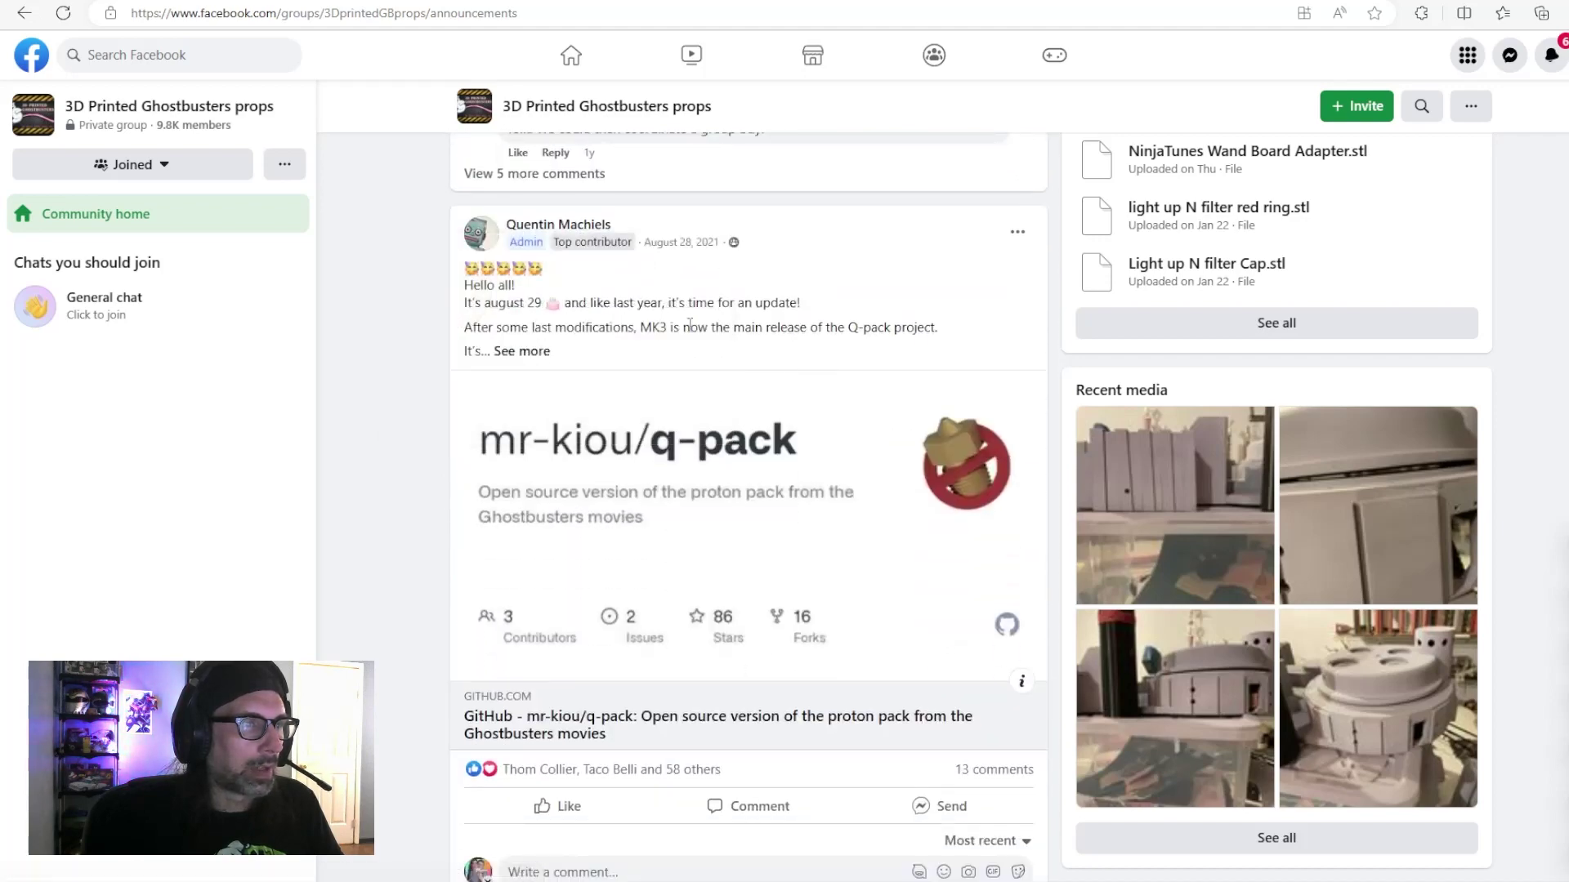
pyautogui.scroll(-2, 663, 378)
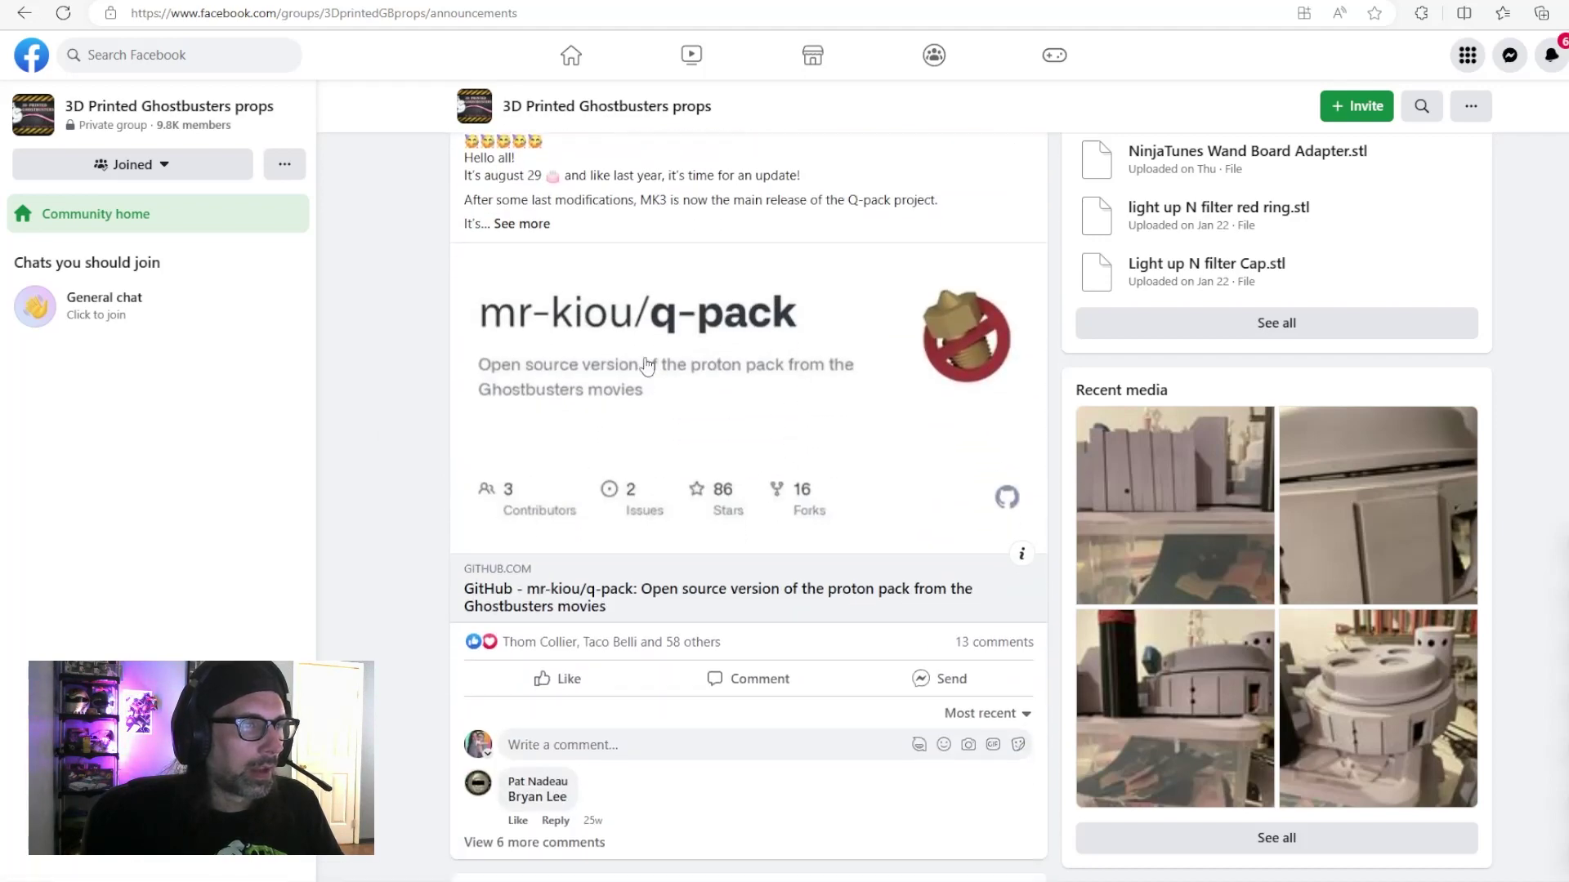
pyautogui.scroll(2, 663, 378)
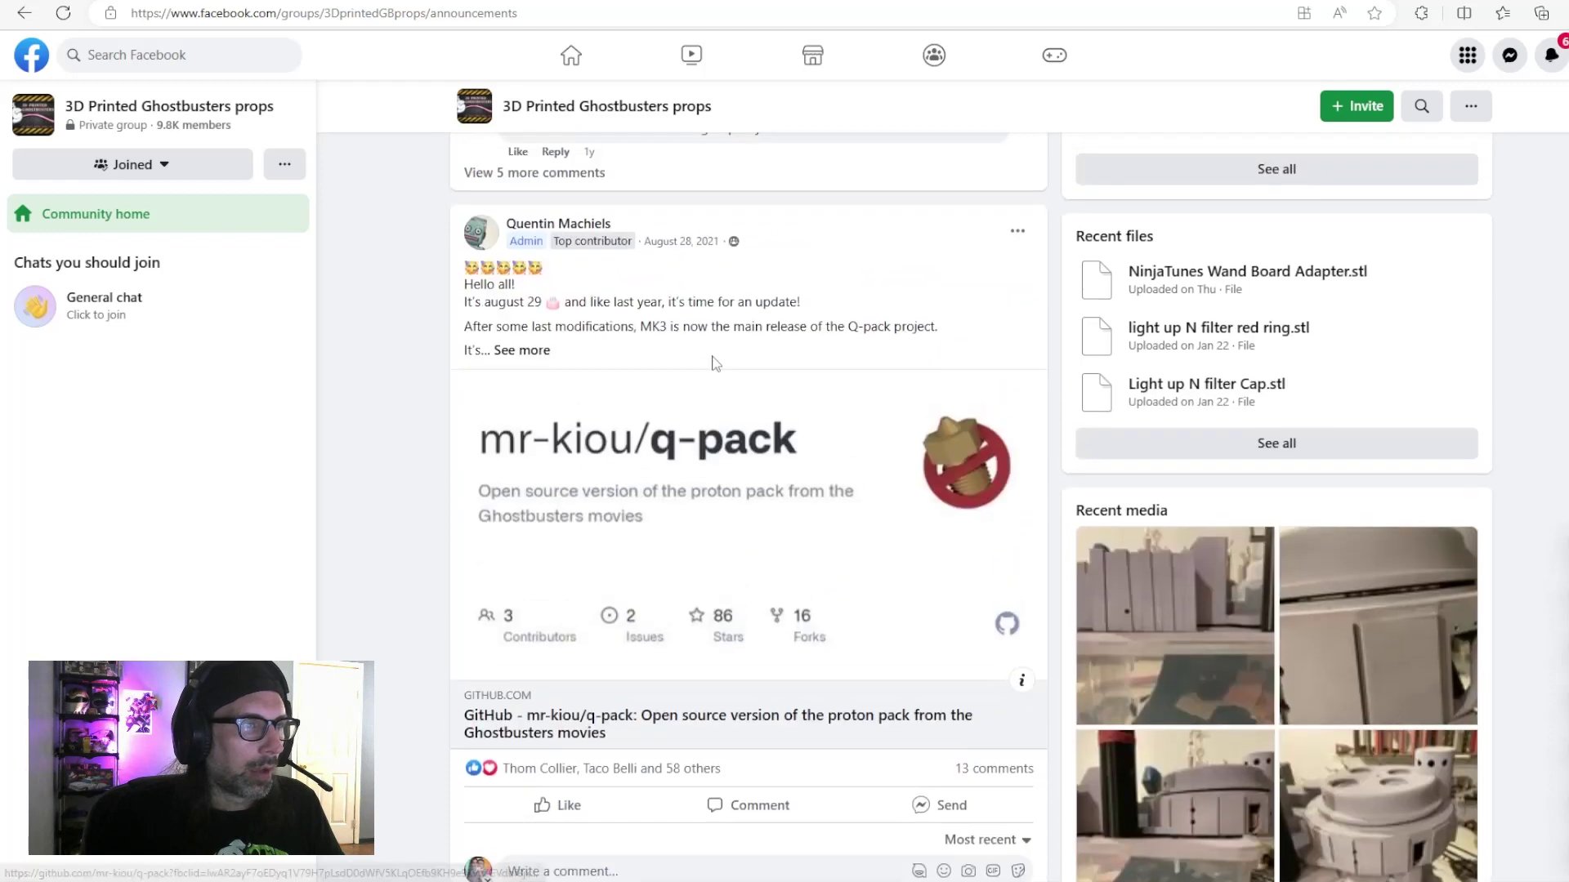
# - Expand the full text of the Q-pack announcement and open its linked mr-kiou/q-pack GitHub repository
pyautogui.click(502, 359)
pyautogui.scroll(-2, 619, 585)
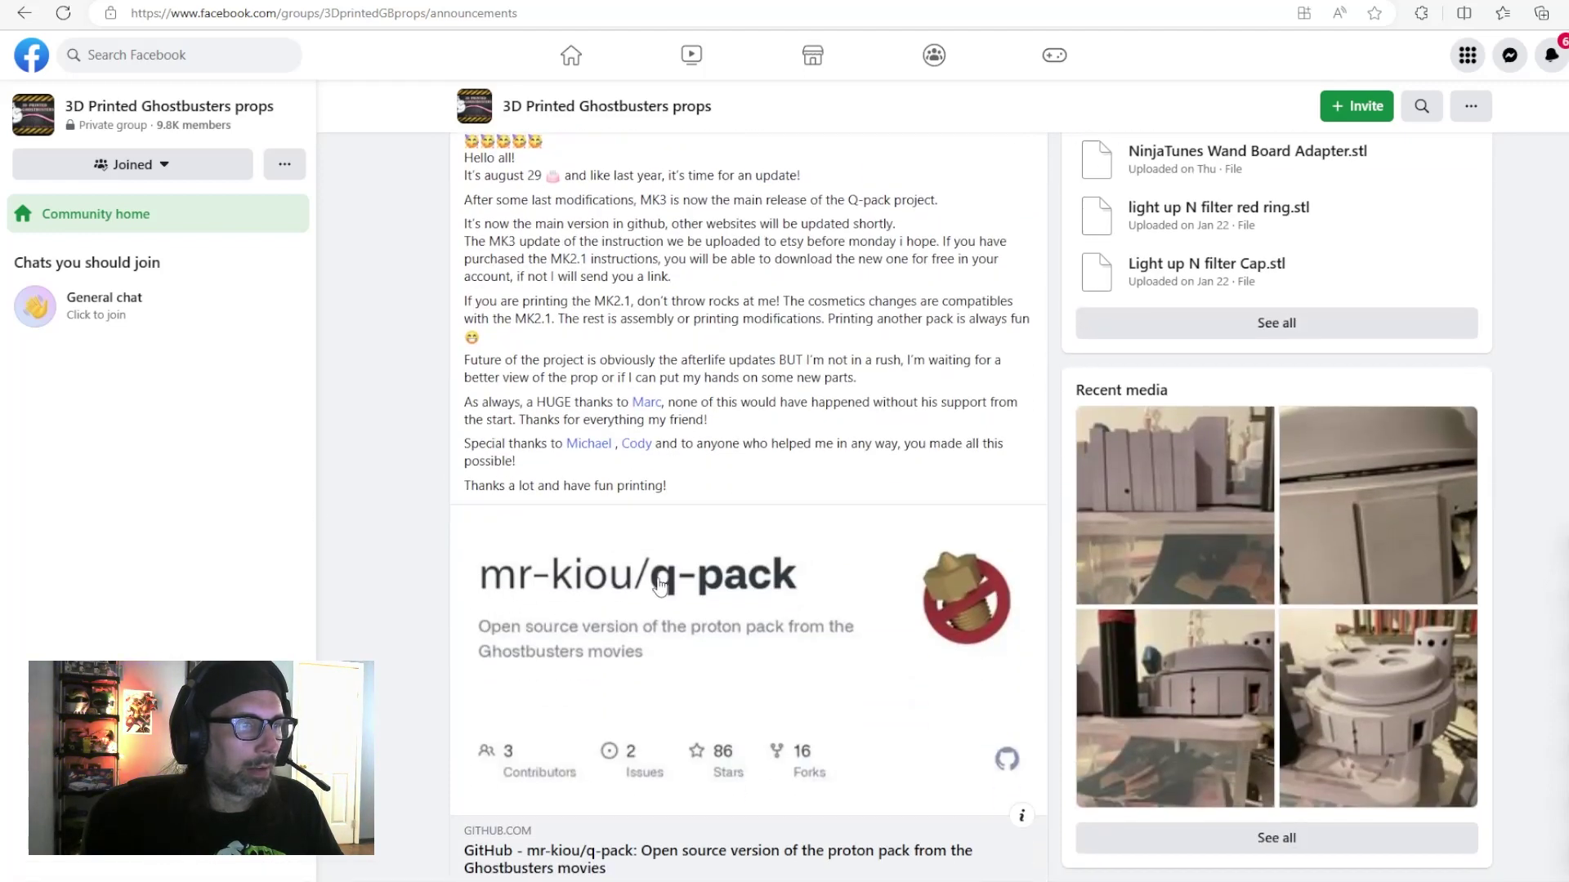
pyautogui.click(618, 583)
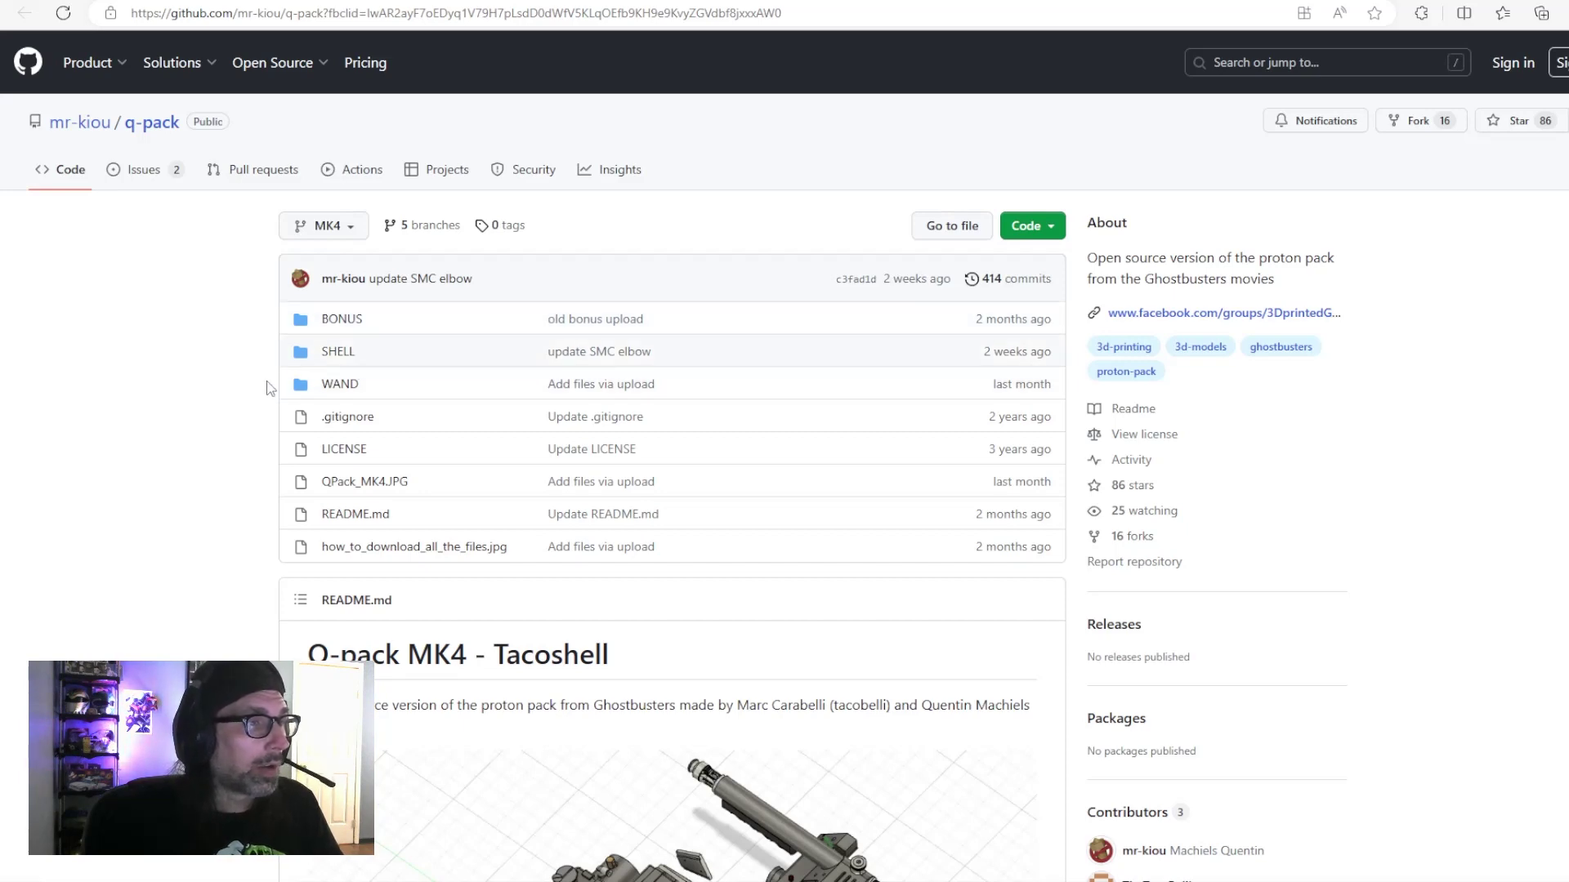
# - Examine the repository README's Q-pack MK4 render, project description and assembly instructions note
pyautogui.scroll(-5, 271, 384)
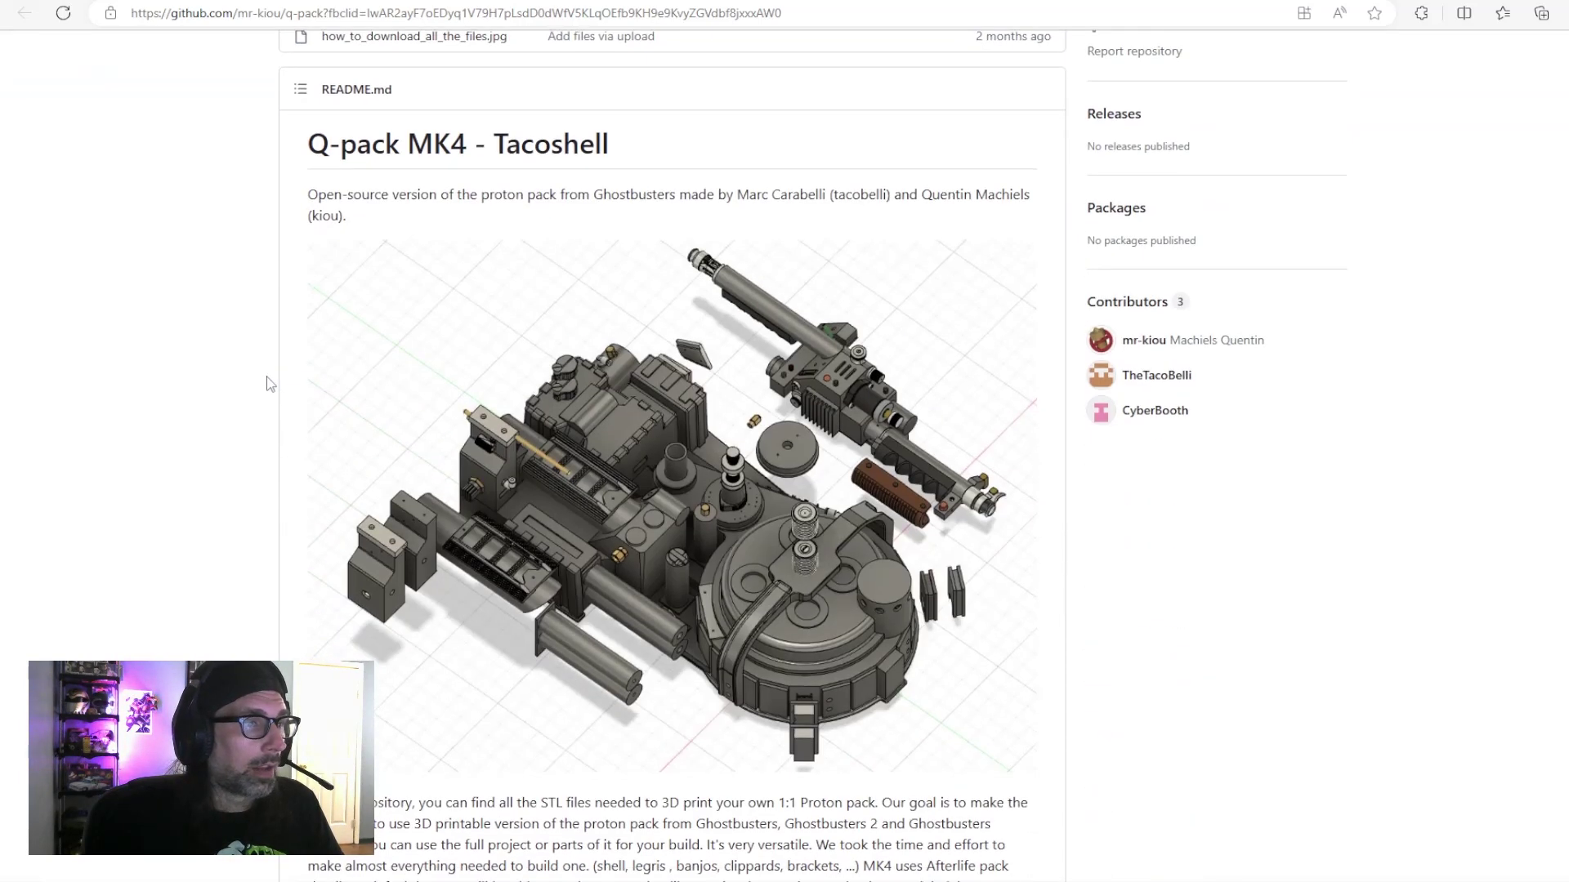
pyautogui.scroll(-2, 270, 384)
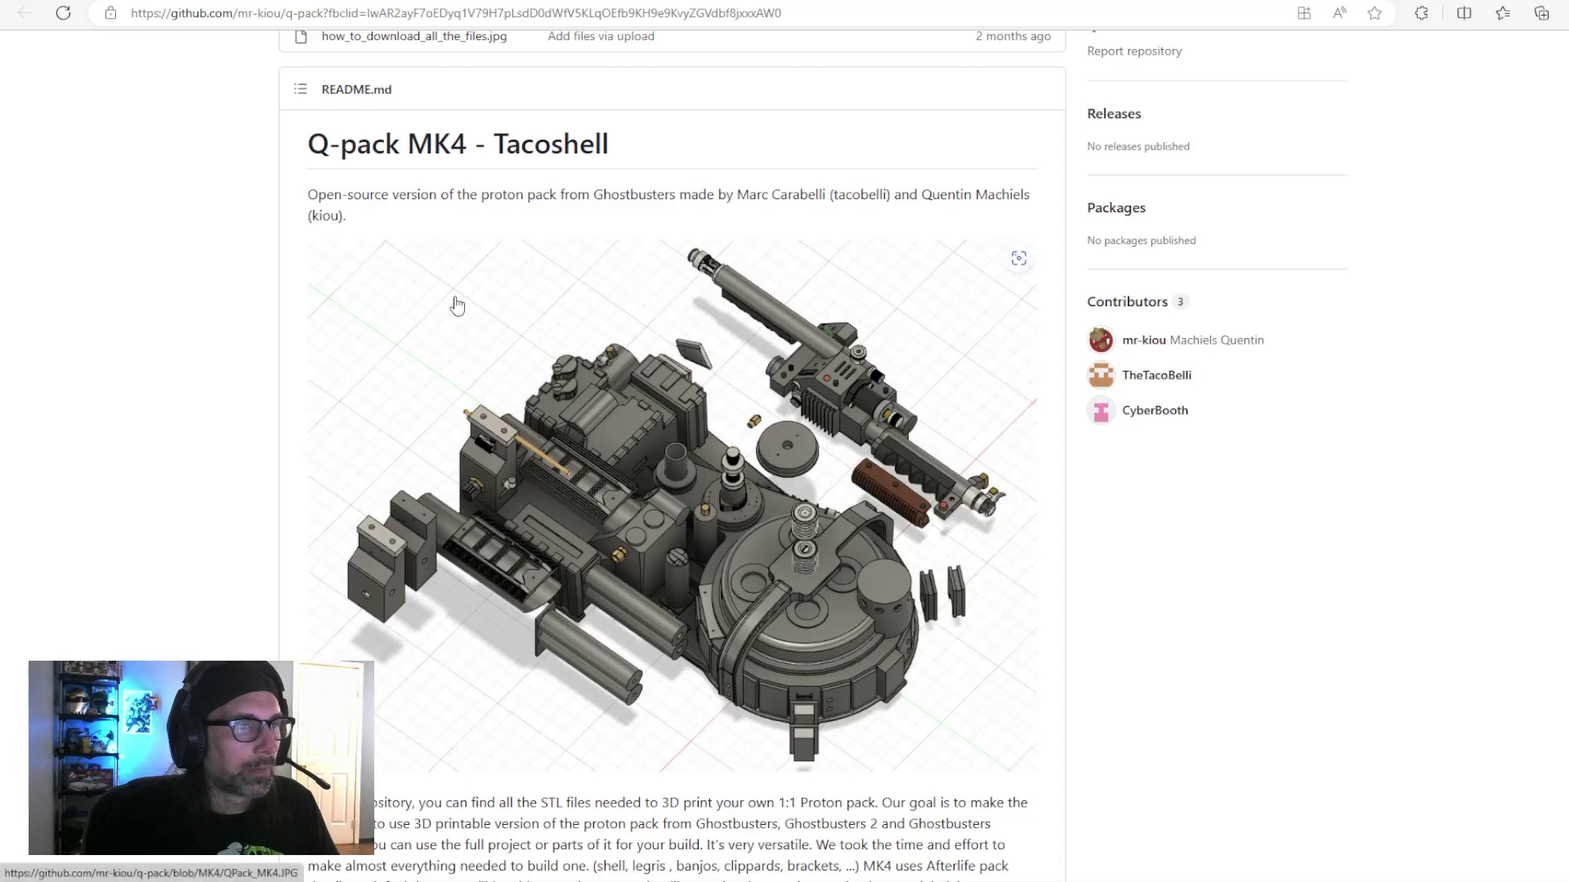
pyautogui.scroll(-1, 375, 322)
pyautogui.scroll(1, 385, 315)
pyautogui.scroll(-1, 558, 268)
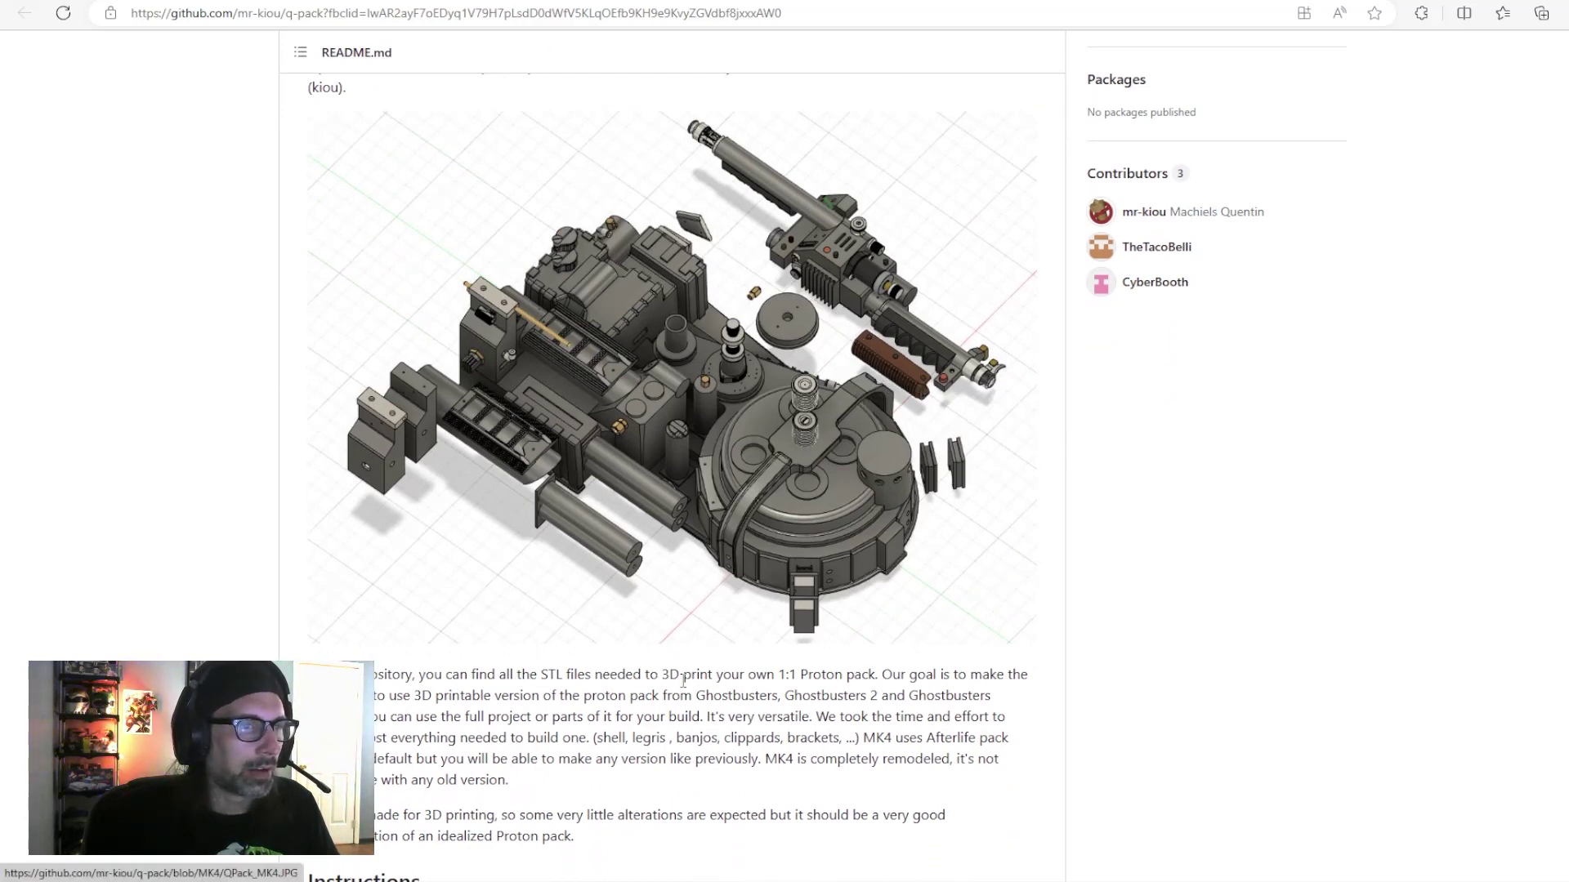
pyautogui.scroll(-5, 830, 669)
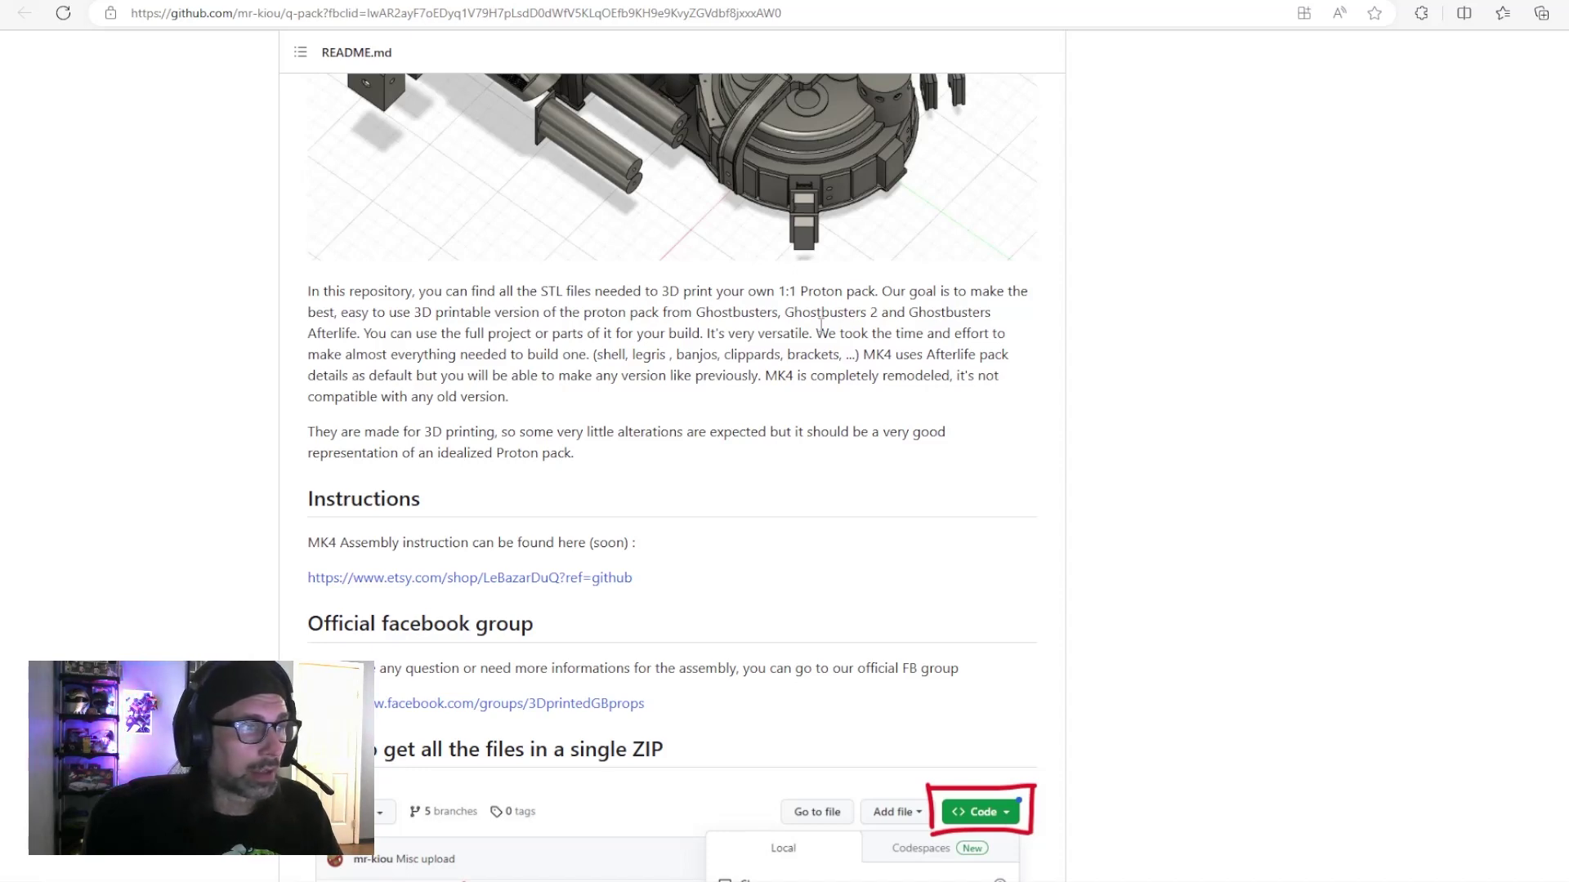
pyautogui.scroll(-2, 821, 324)
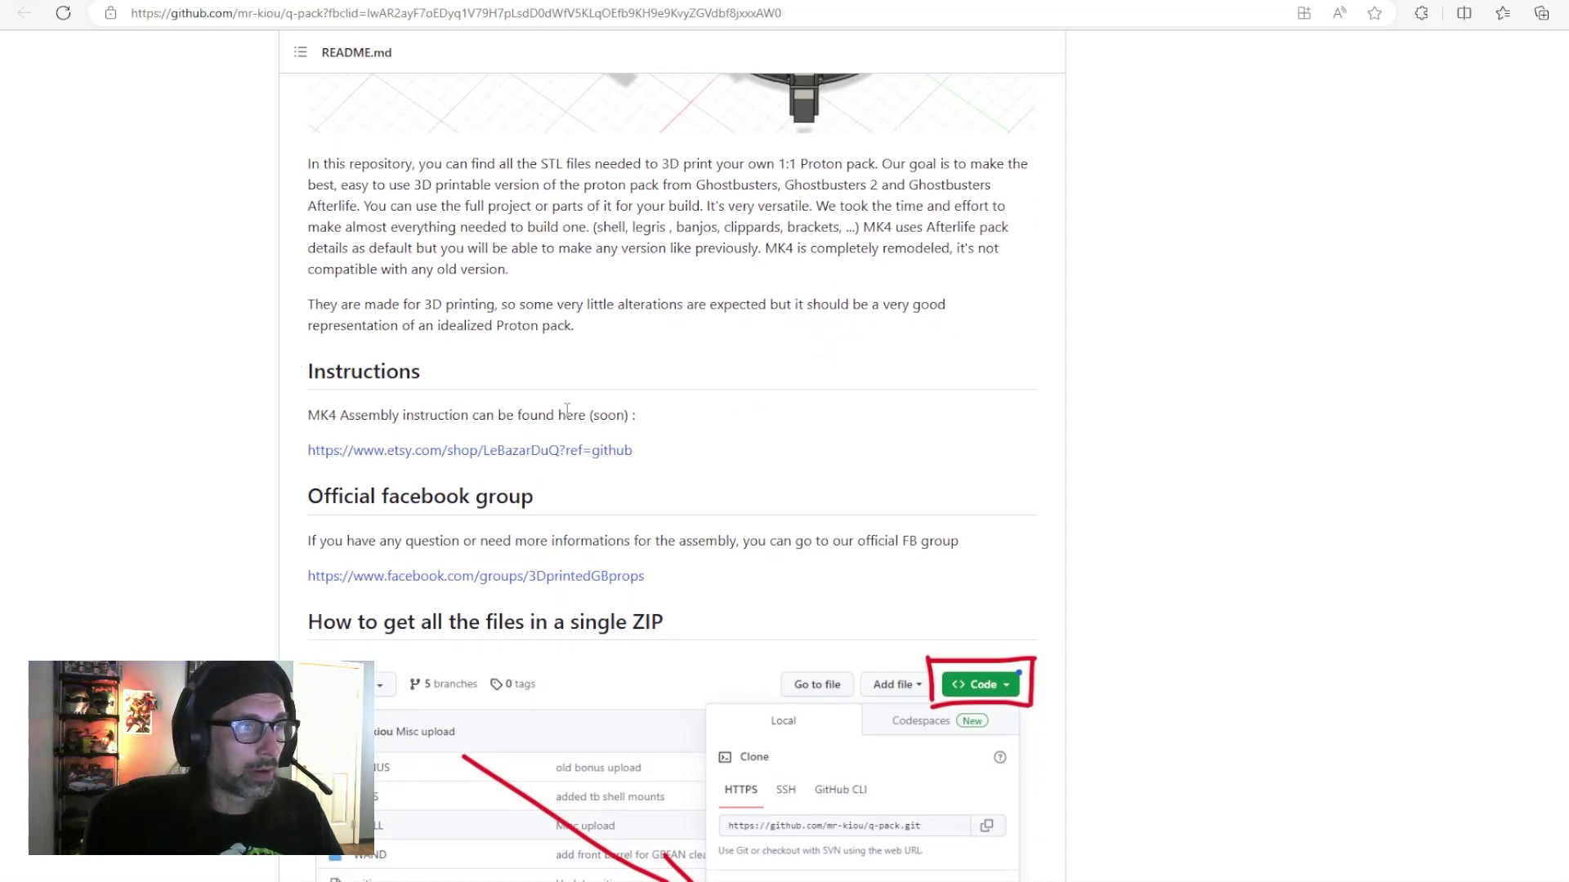
pyautogui.moveTo(590, 417); pyautogui.dragTo(653, 417)
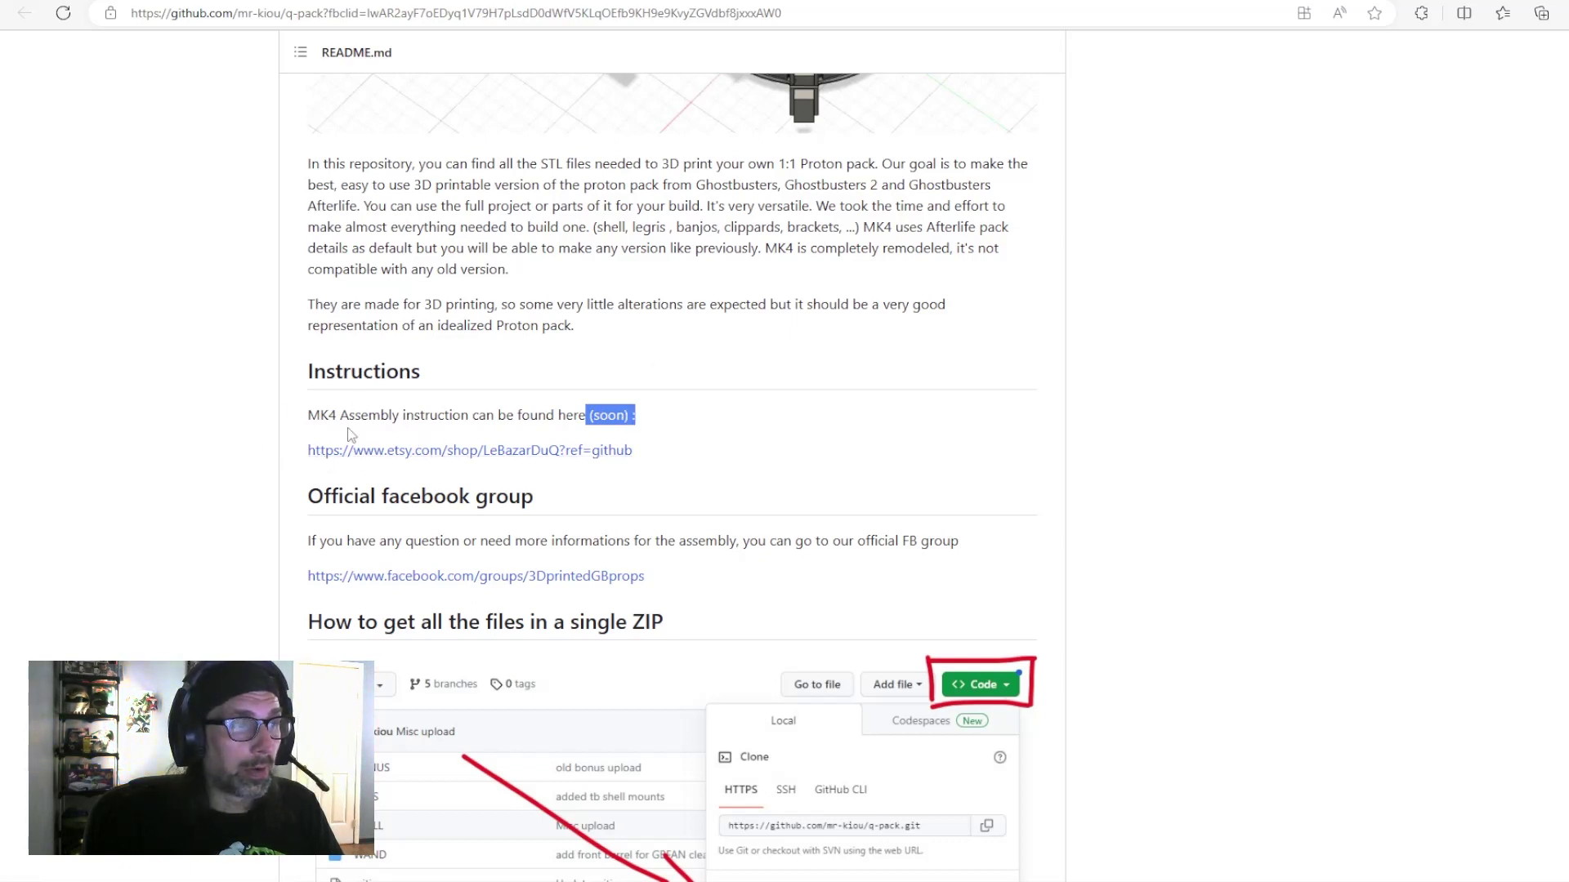
pyautogui.click(757, 454)
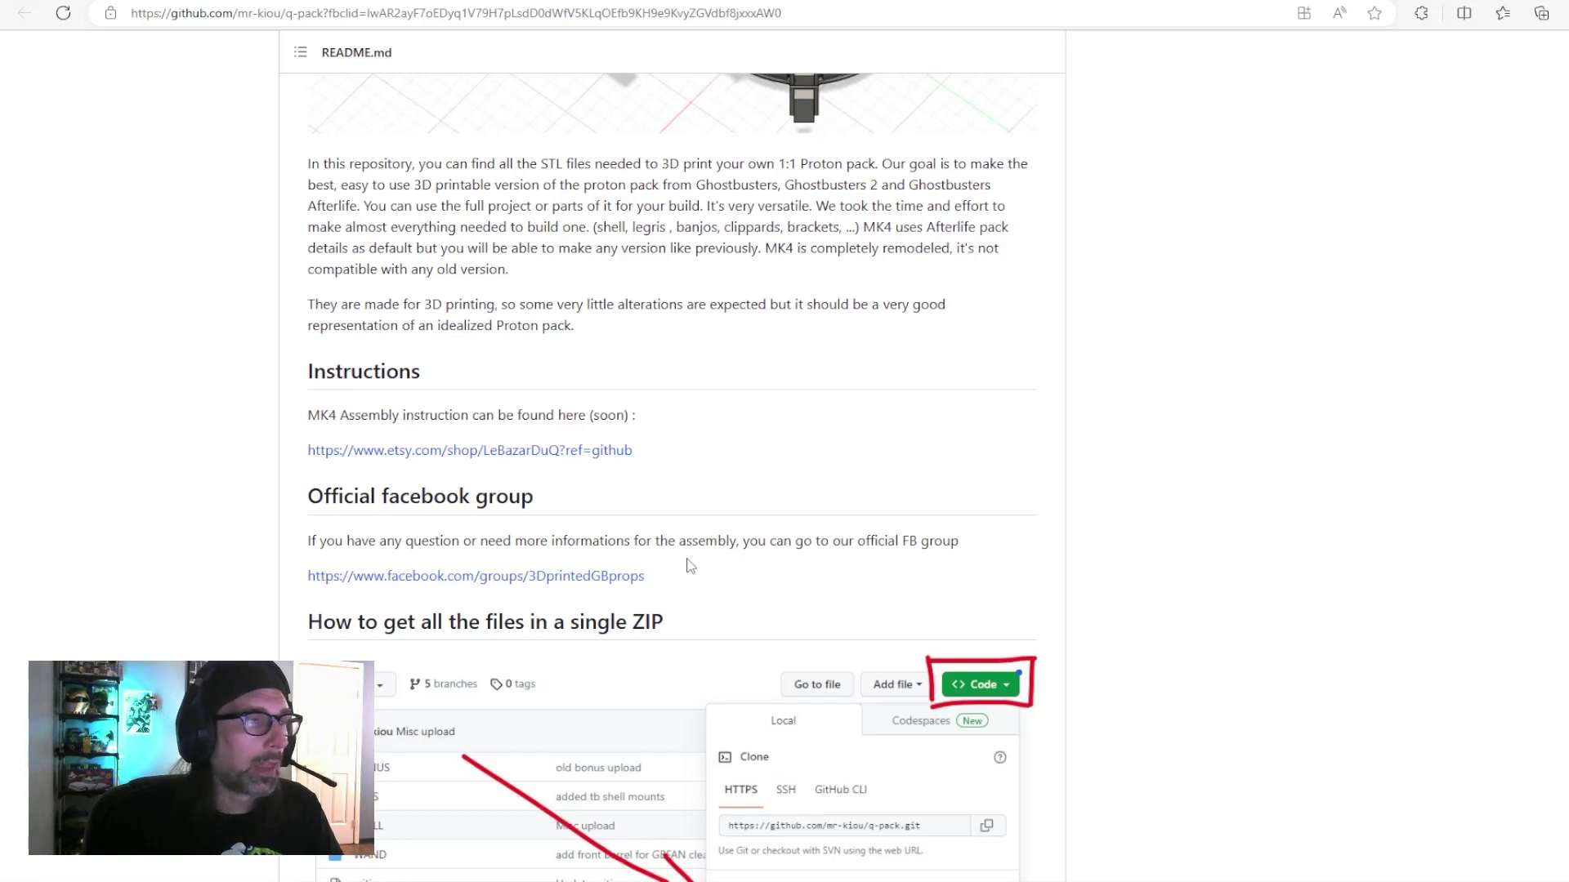
# - Examine the README's single-ZIP download guide, MK3-compatible remix links and project support section
pyautogui.scroll(-2, 337, 393)
pyautogui.scroll(-2, 923, 400)
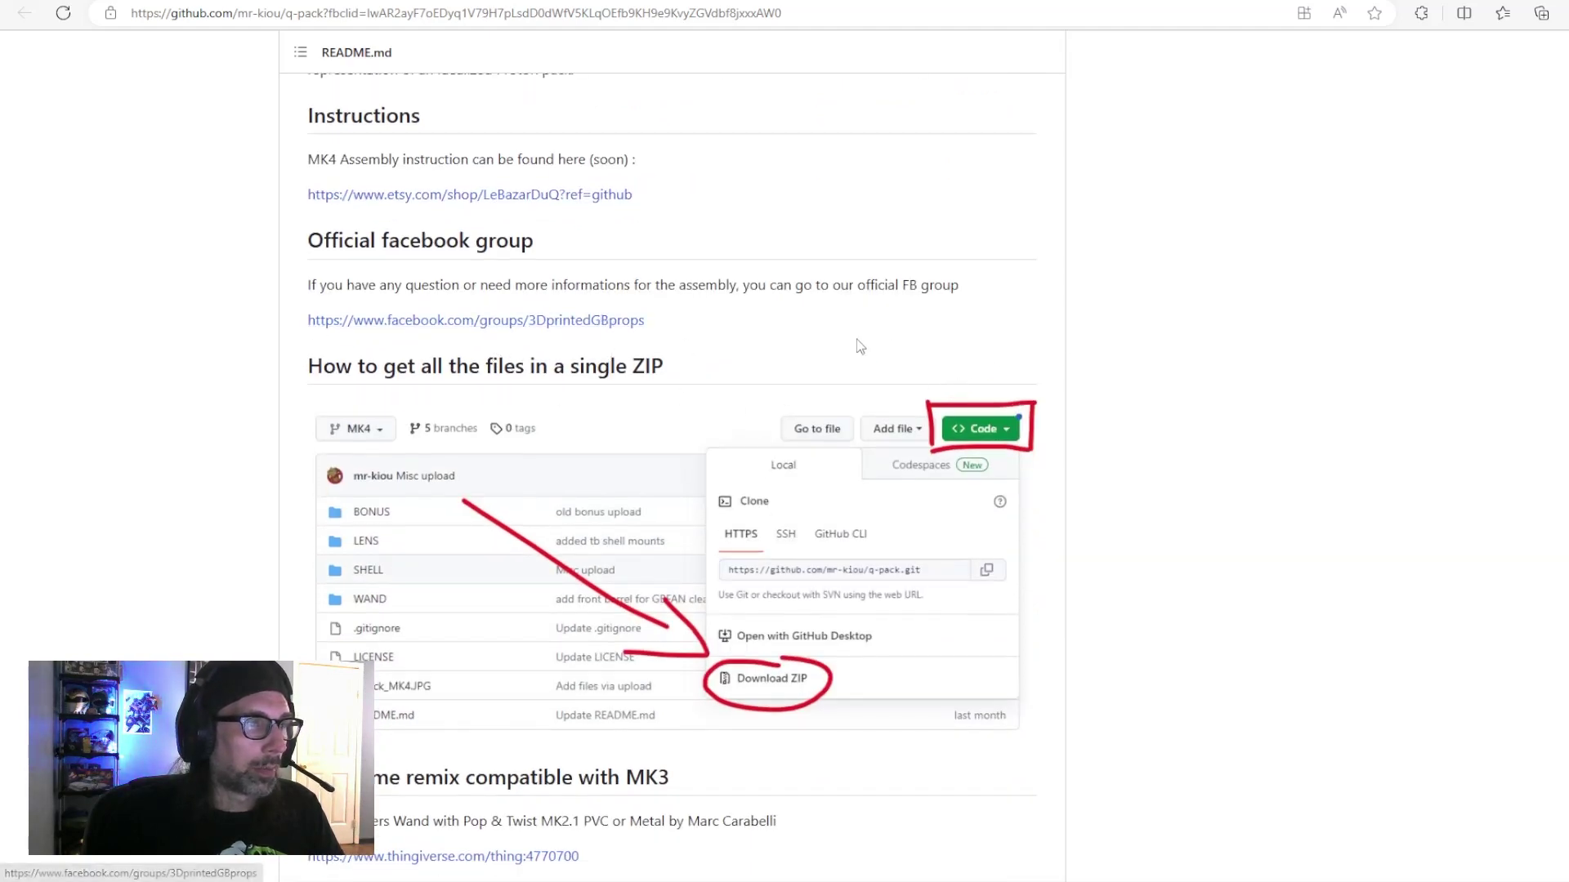
pyautogui.scroll(-4, 788, 352)
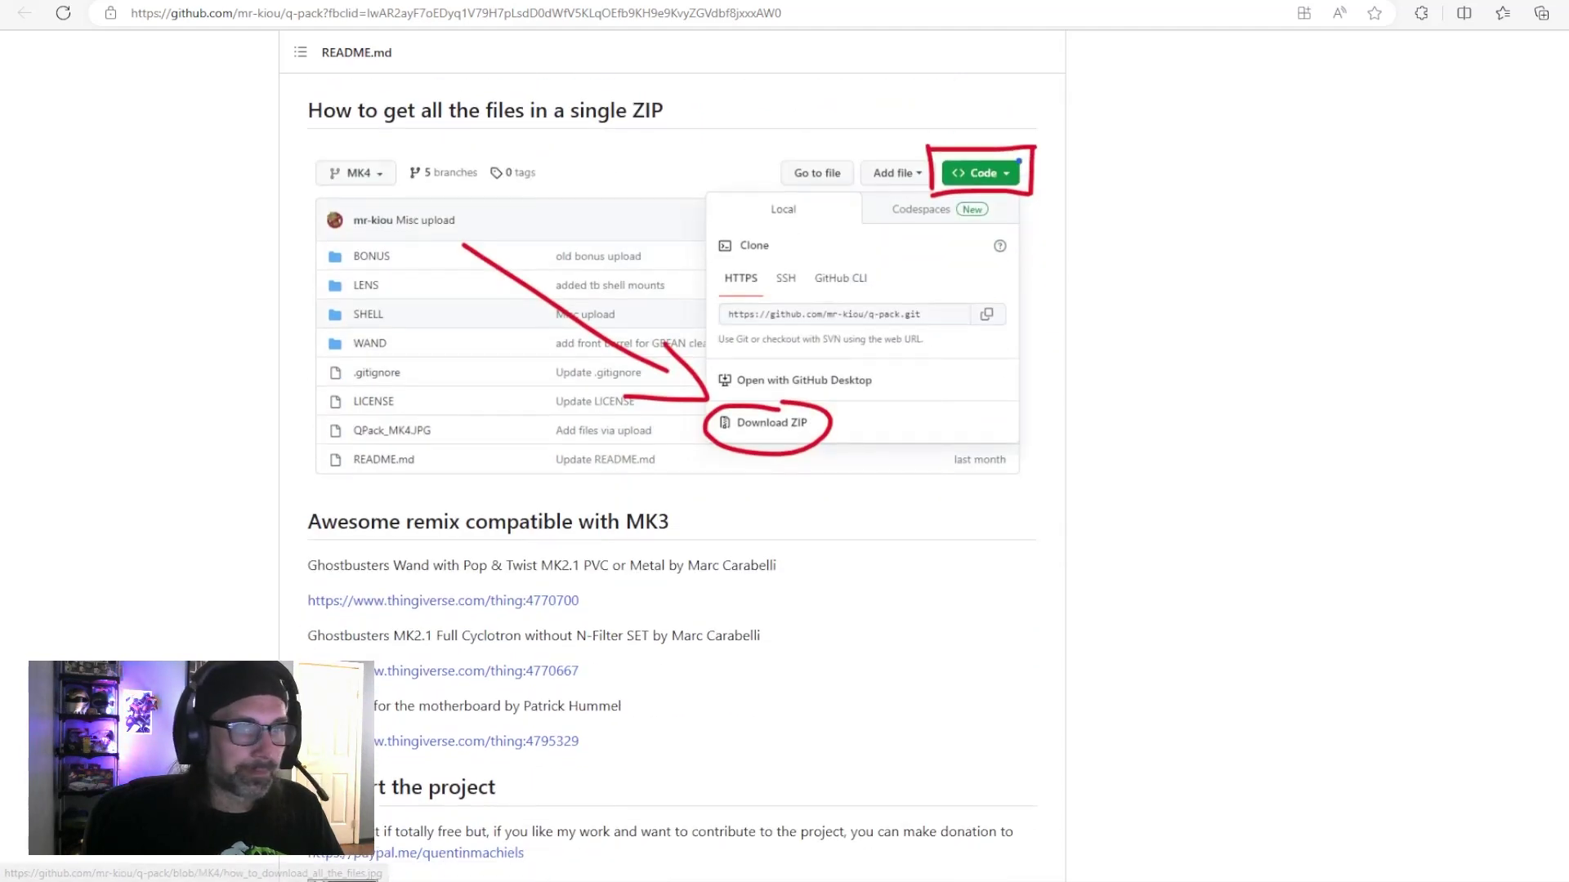
pyautogui.scroll(-3, 523, 379)
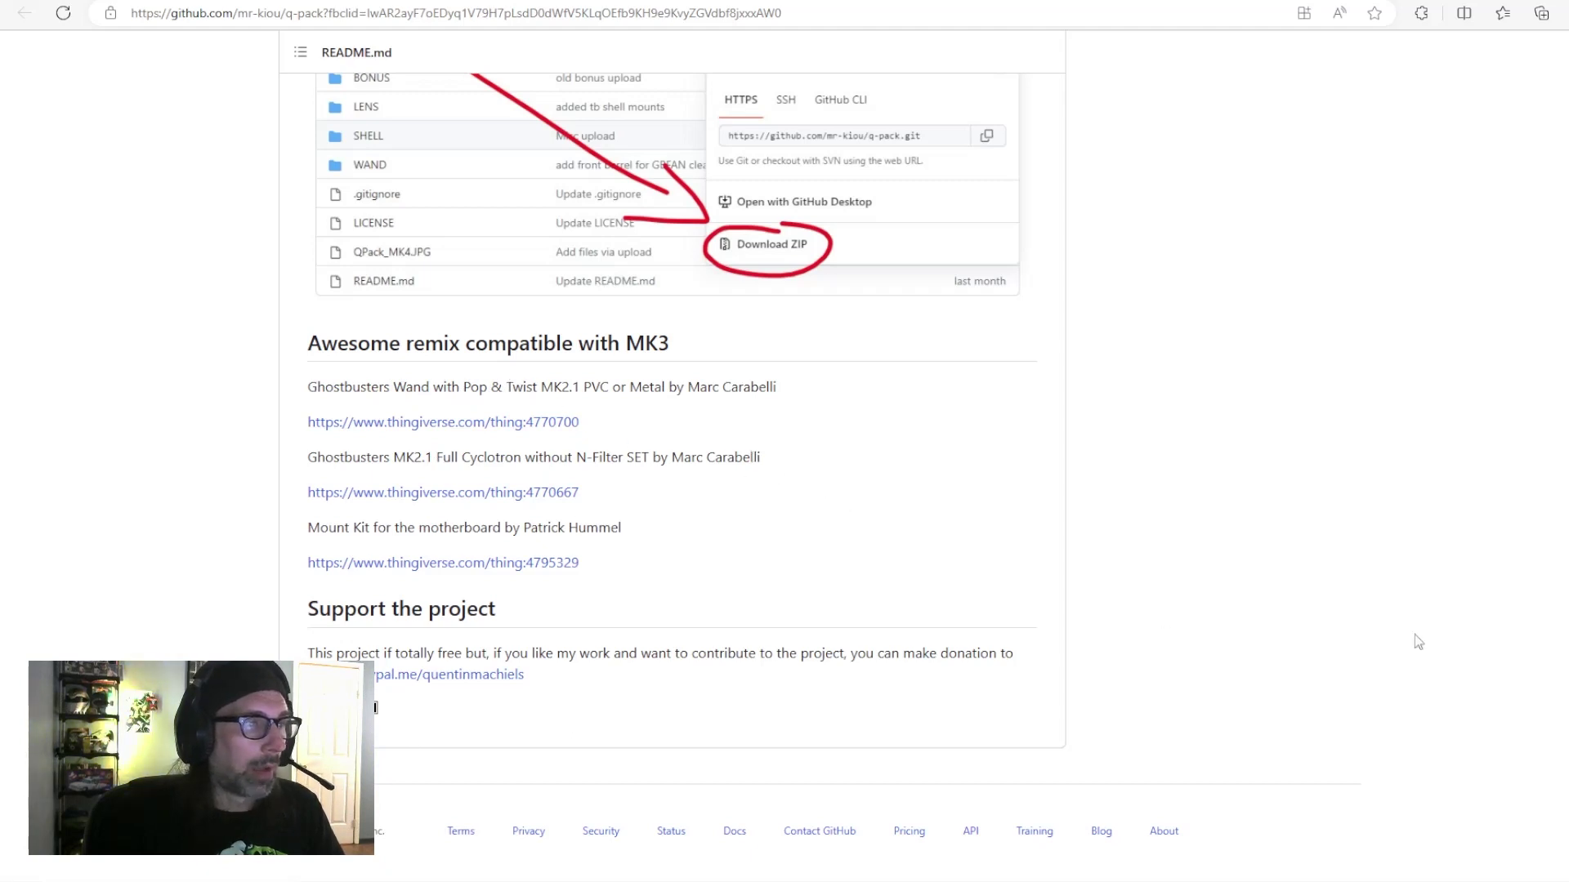
pyautogui.scroll(-1, 376, 708)
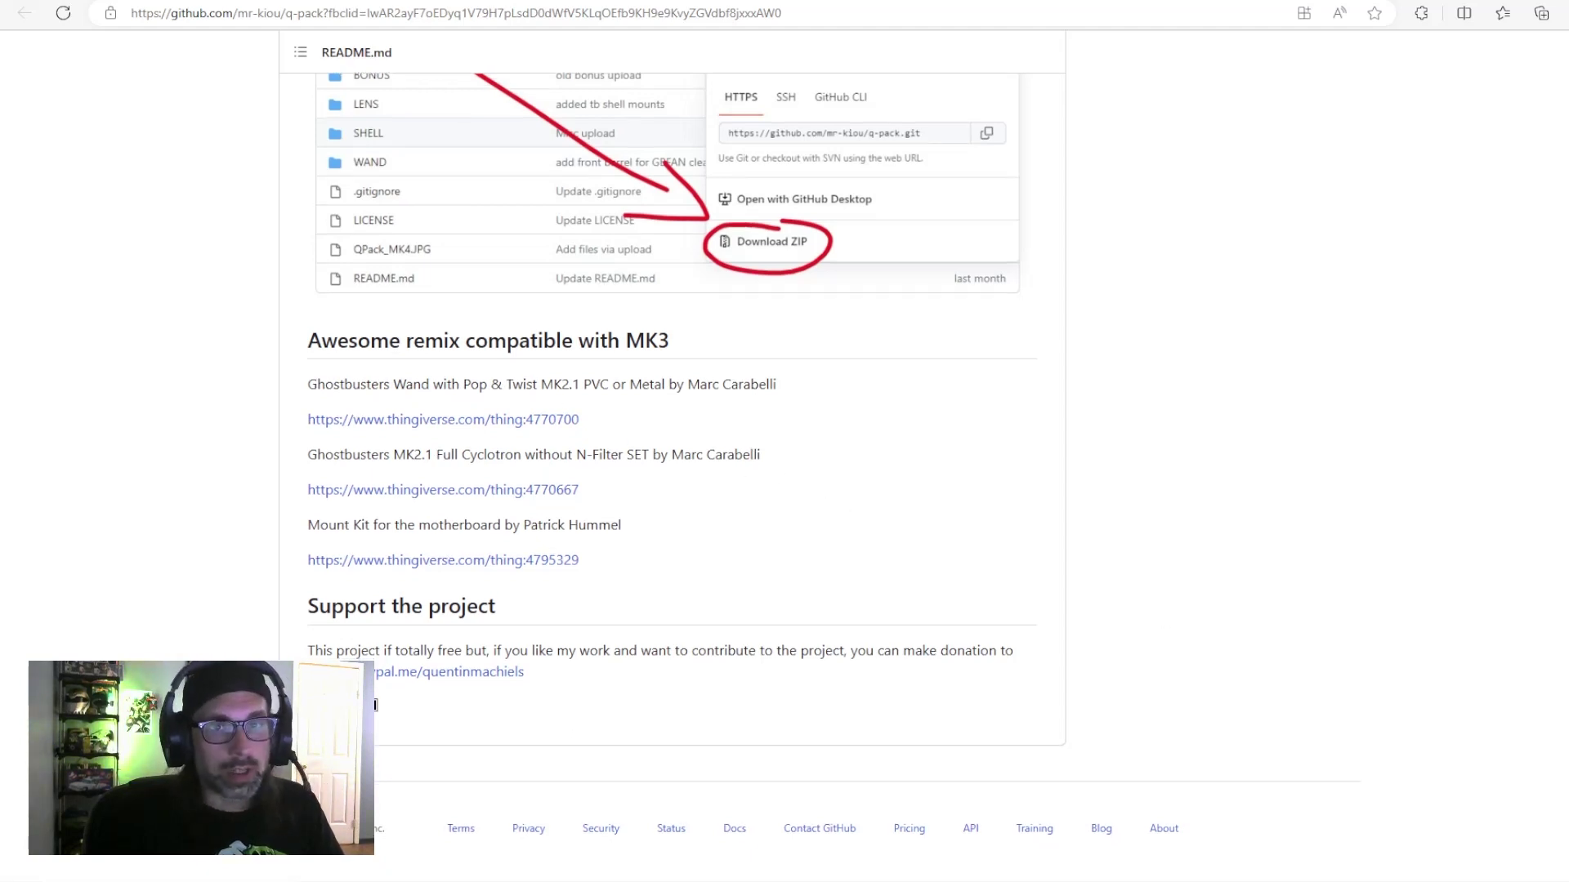
pyautogui.scroll(15, 376, 705)
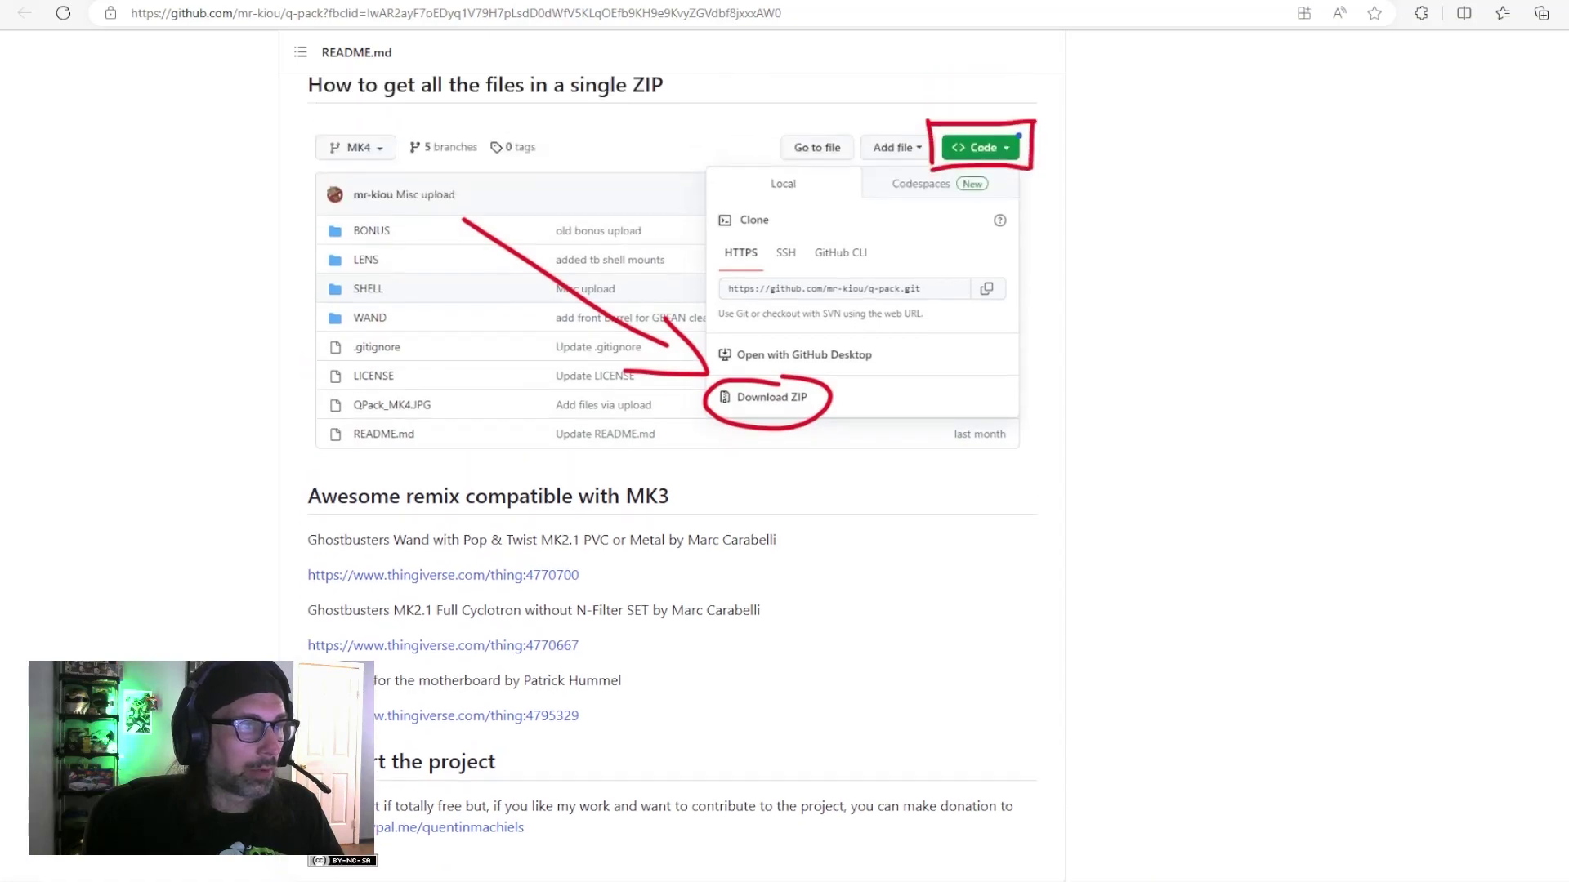
pyautogui.scroll(-8, 308, 298)
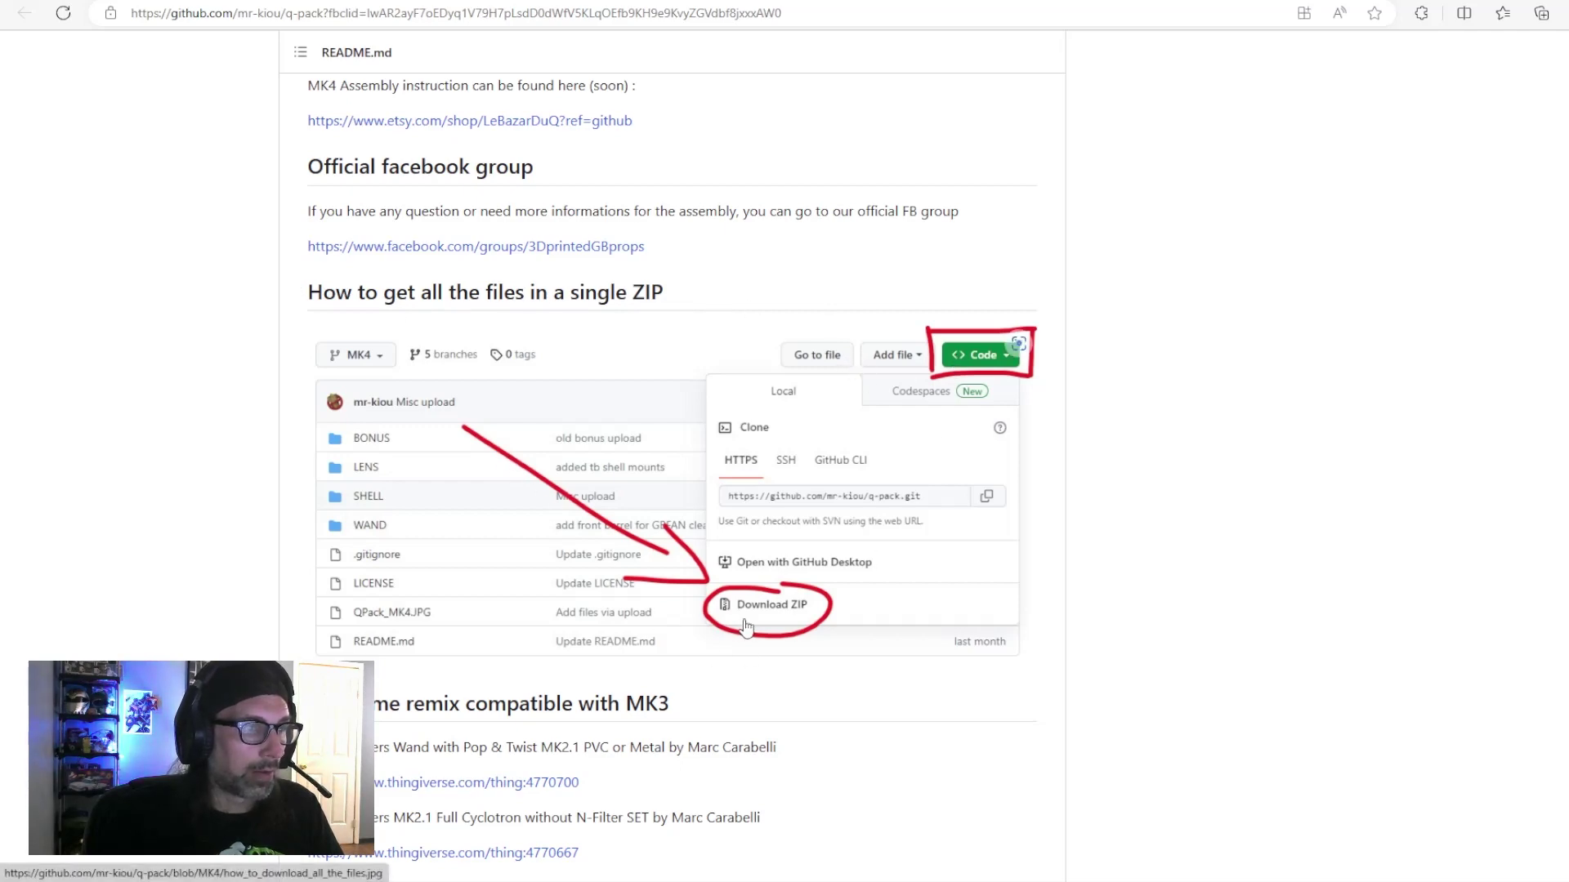
# - Download the MK4 branch of the q-pack repository as a single ZIP file
pyautogui.scroll(20, 672, 458)
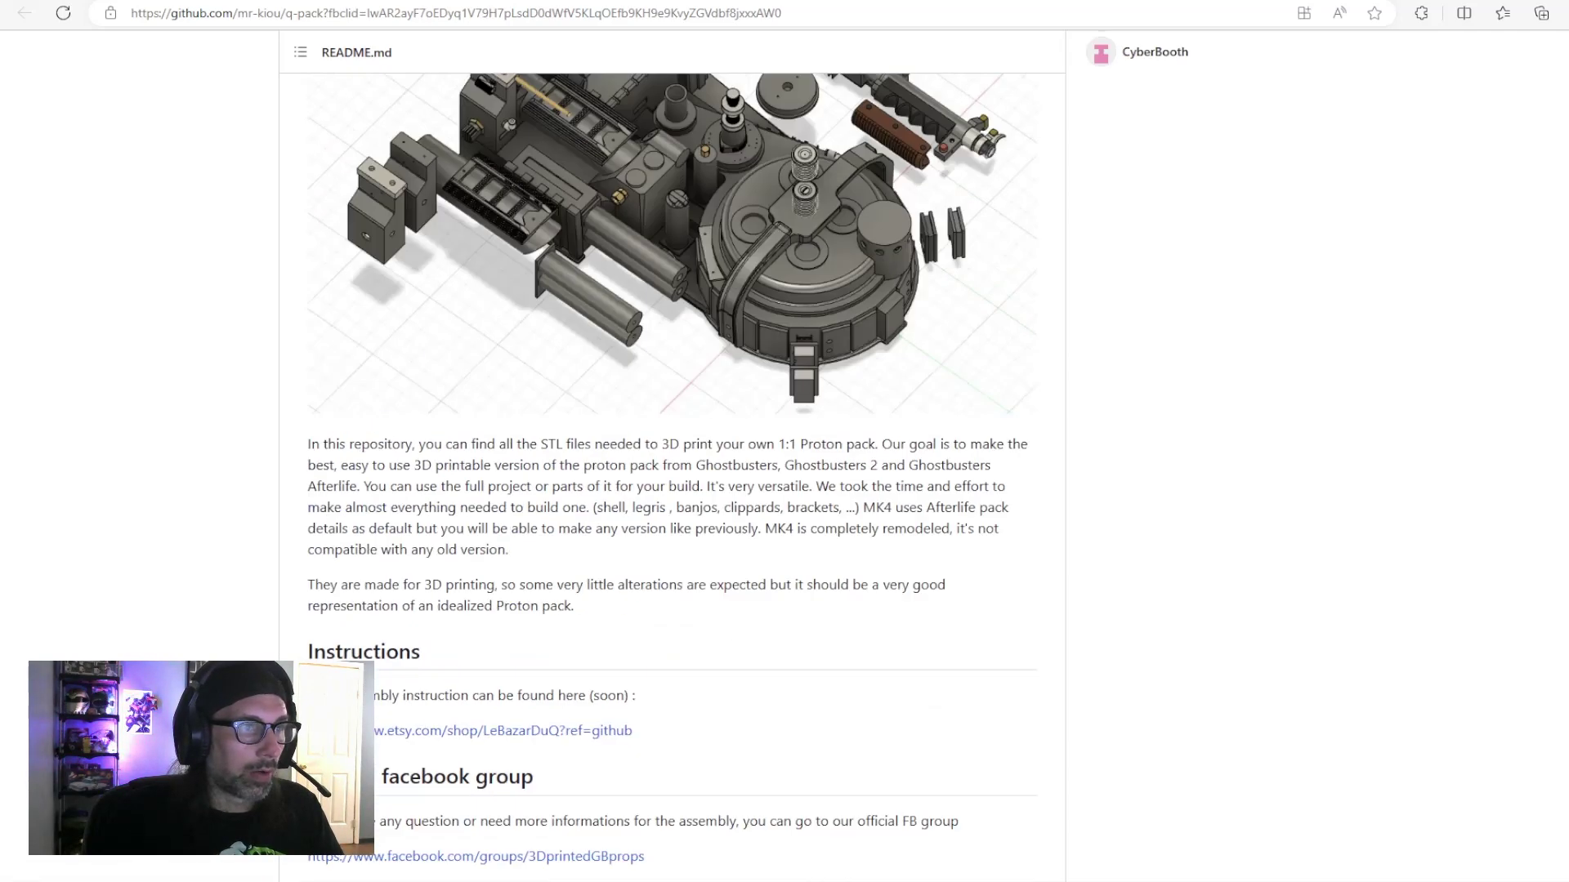
pyautogui.click(1050, 227)
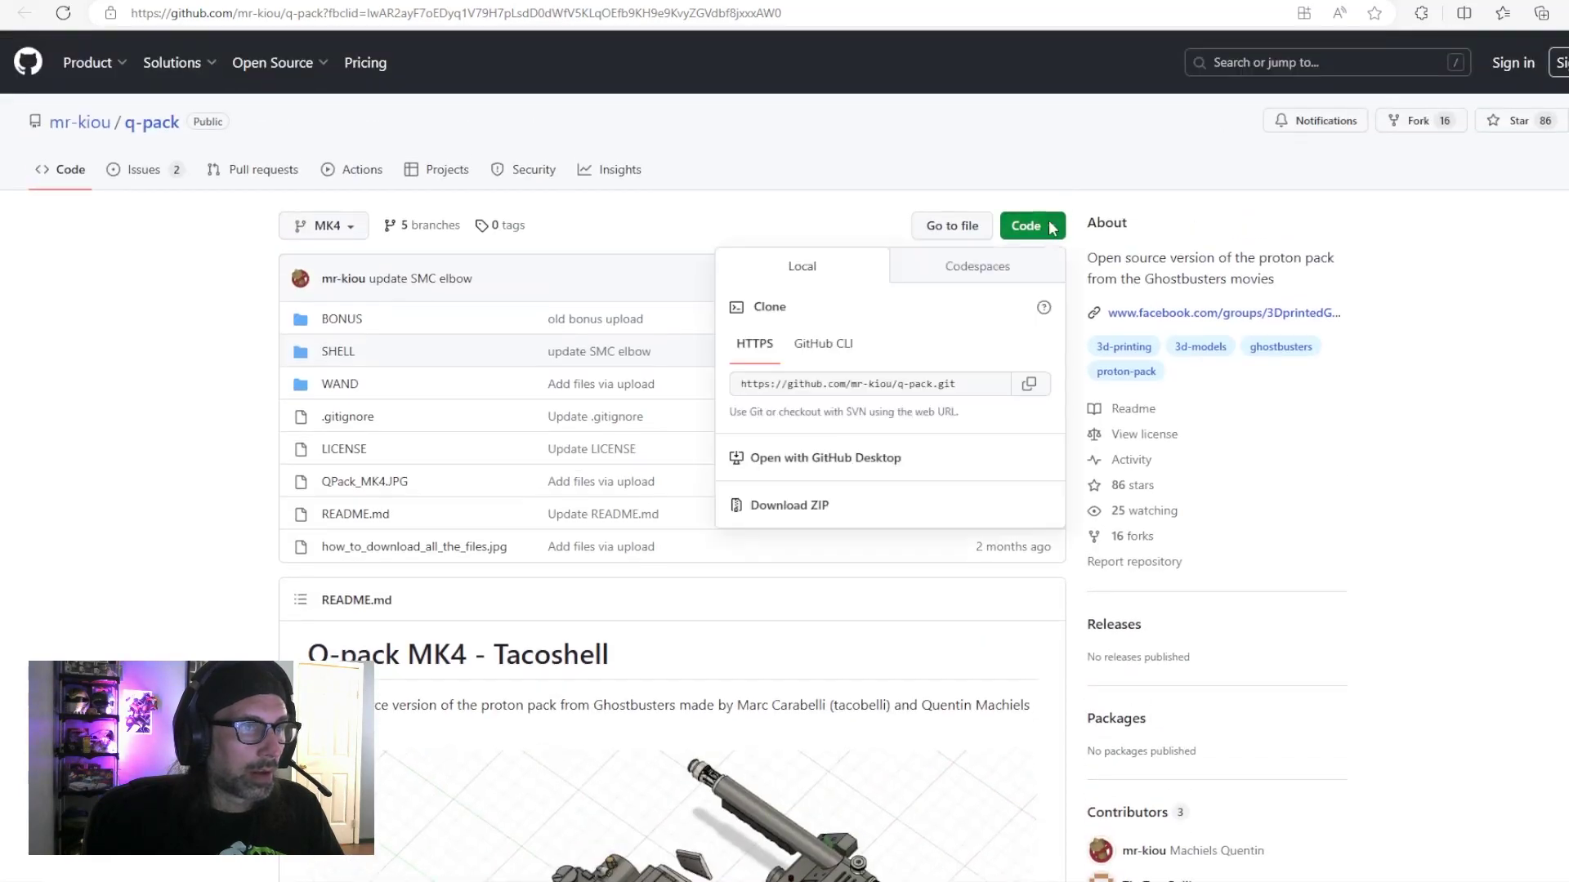
pyautogui.click(799, 508)
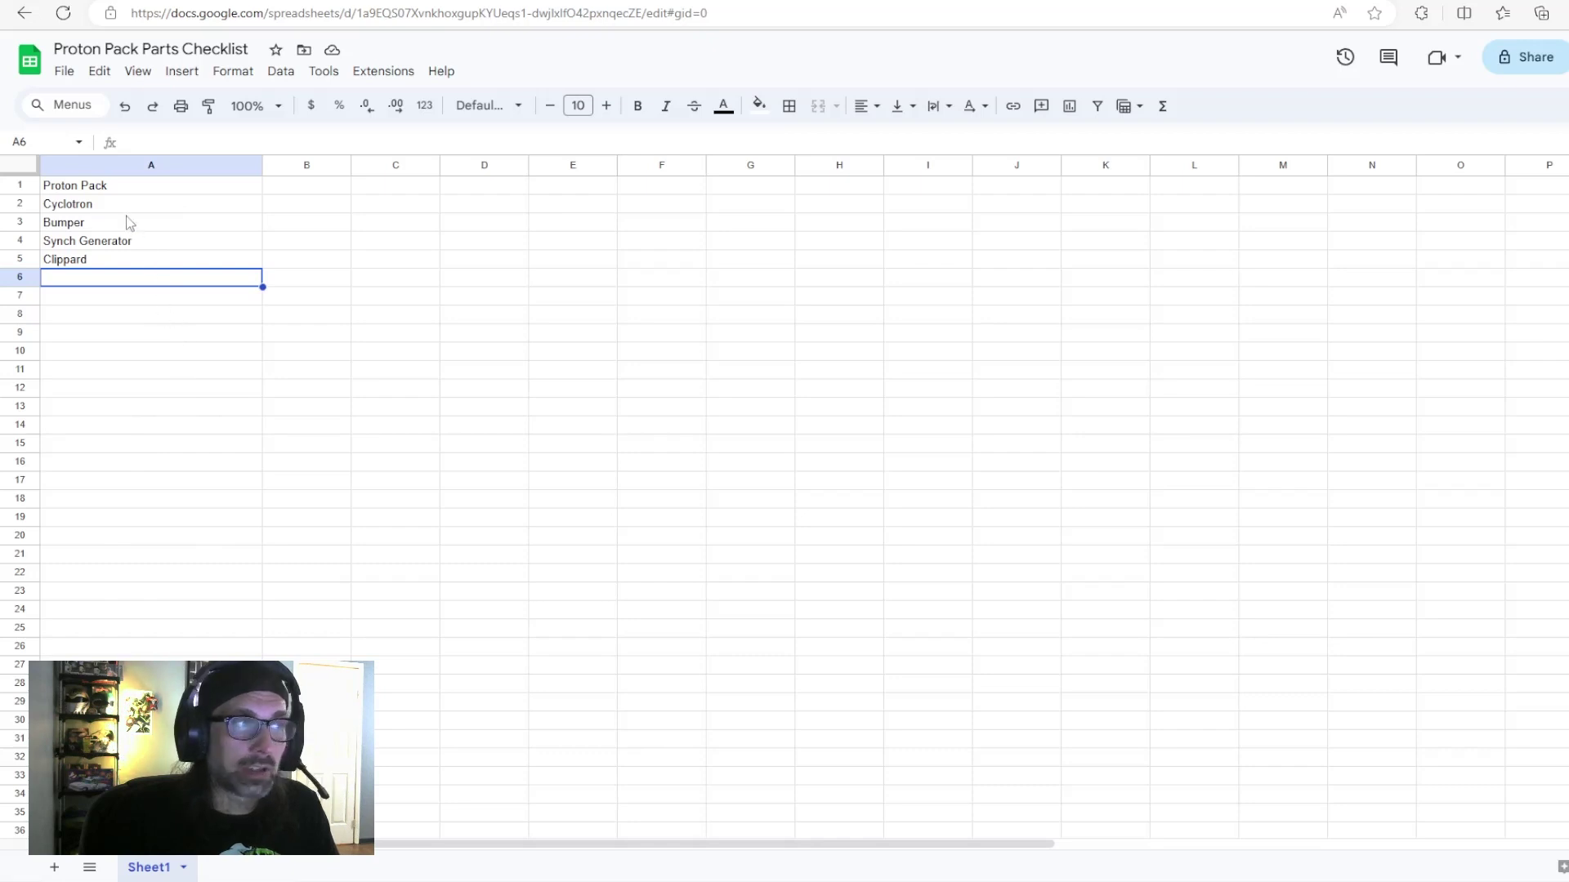
# - Make the Proton Pack heading in cell A1 of the parts checklist bold with a light blue fill
pyautogui.click(96, 193)
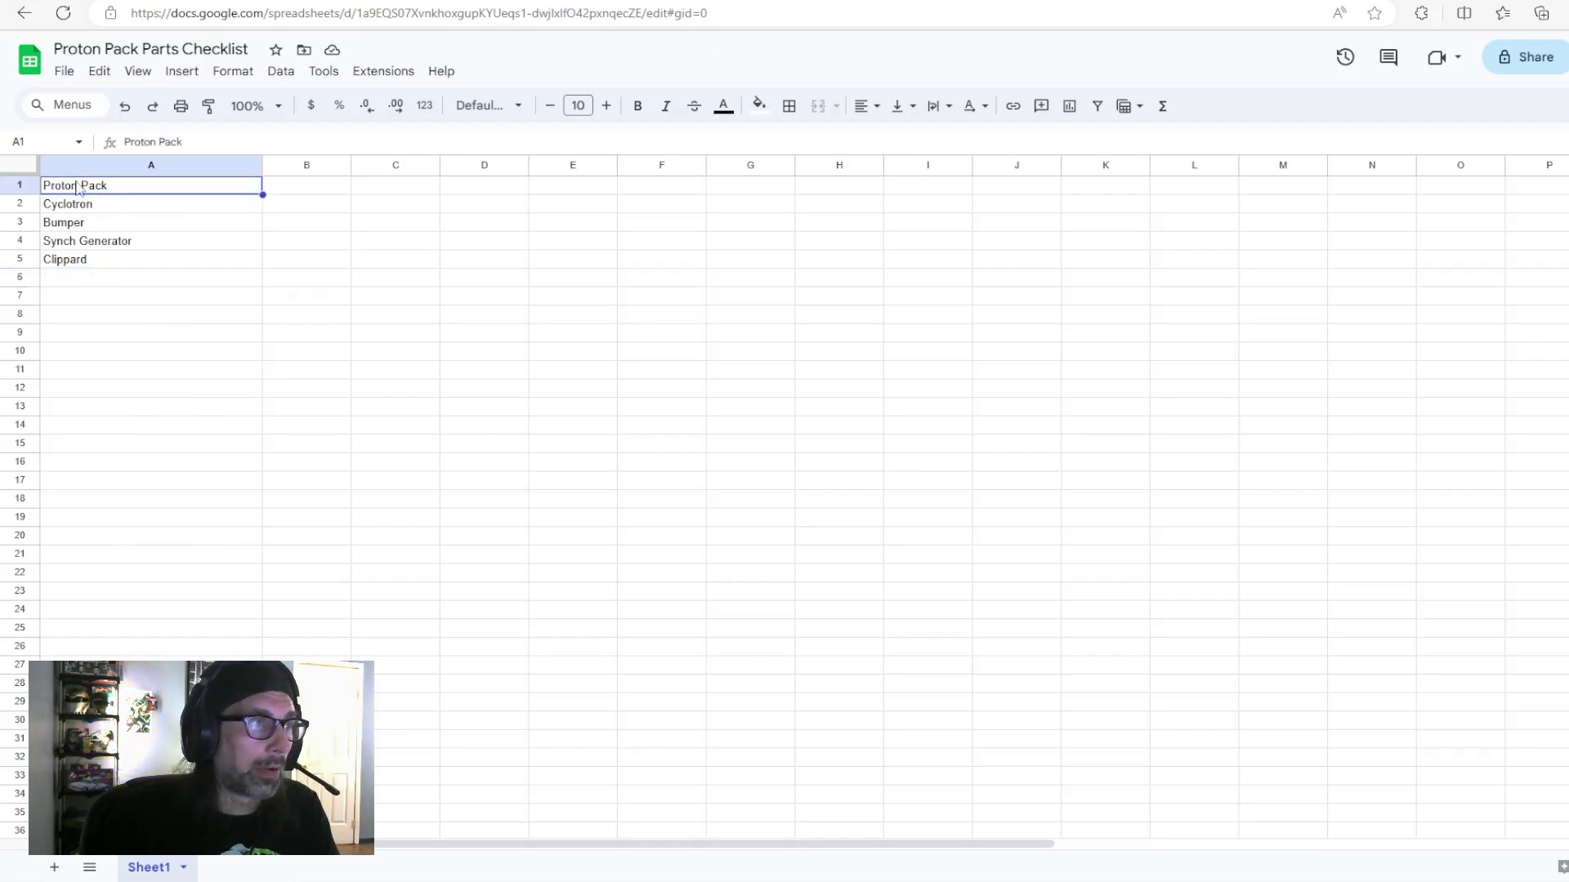
pyautogui.click(637, 106)
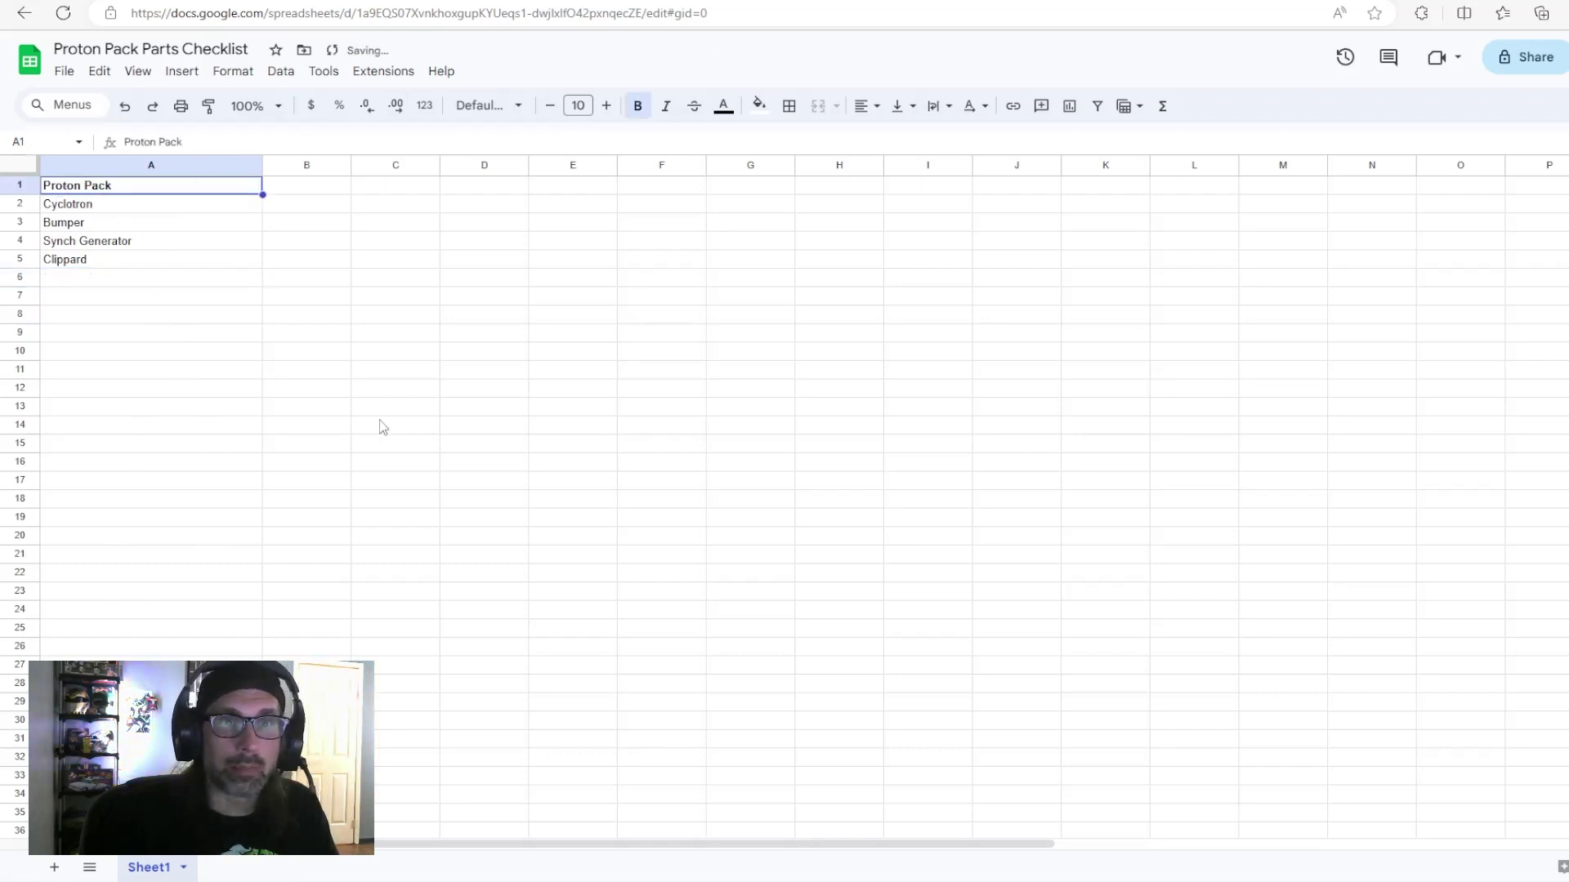
pyautogui.click(758, 107)
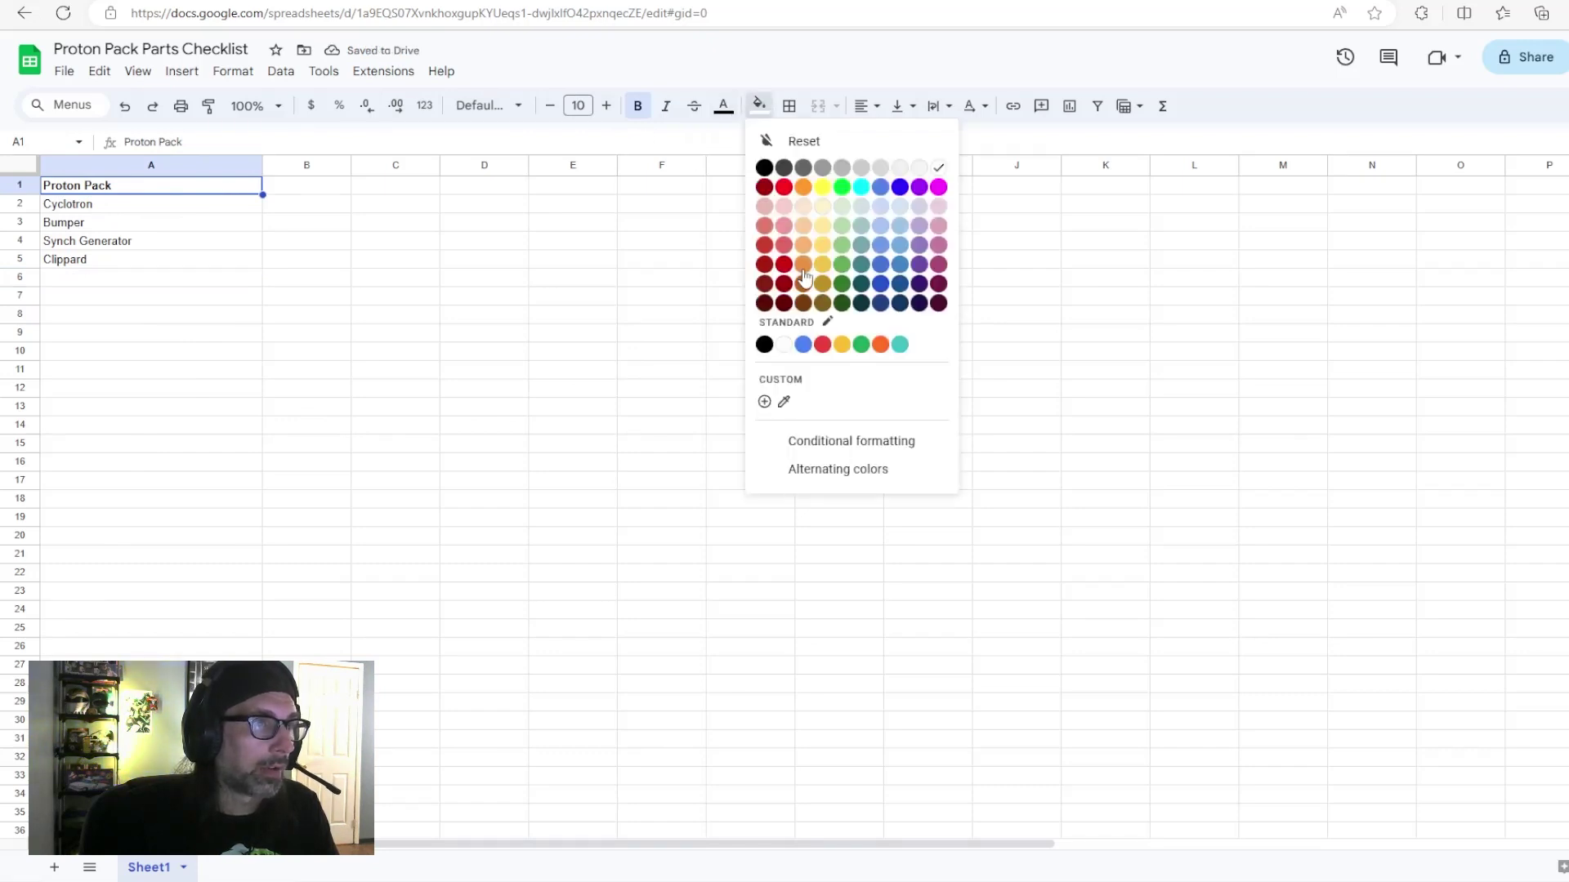
pyautogui.click(862, 225)
pyautogui.click(193, 244)
pyautogui.click(211, 317)
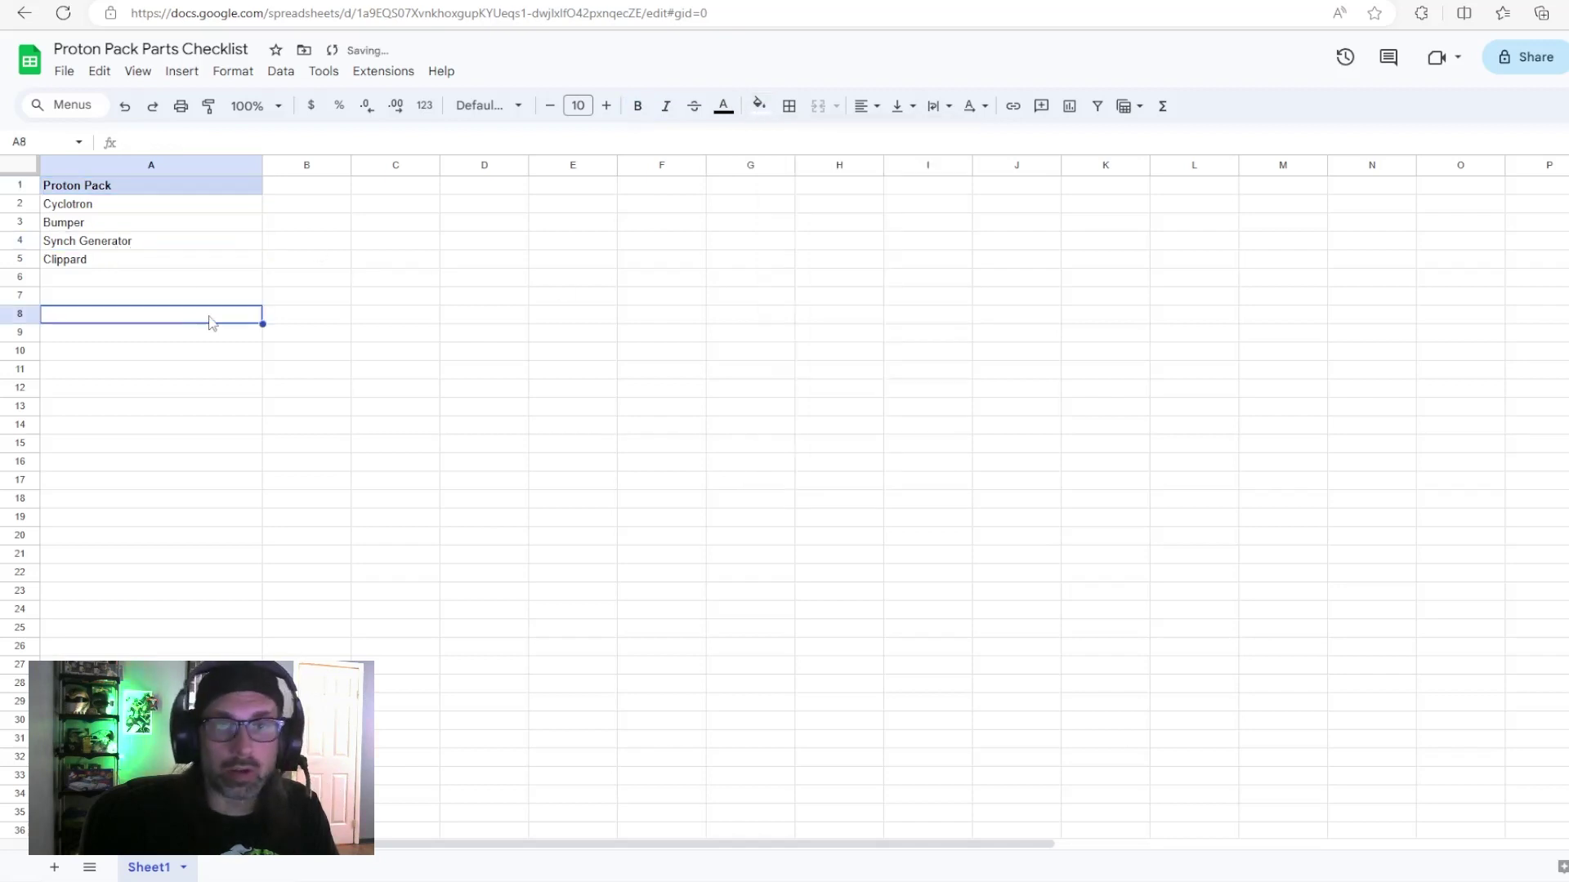
pyautogui.click(138, 208)
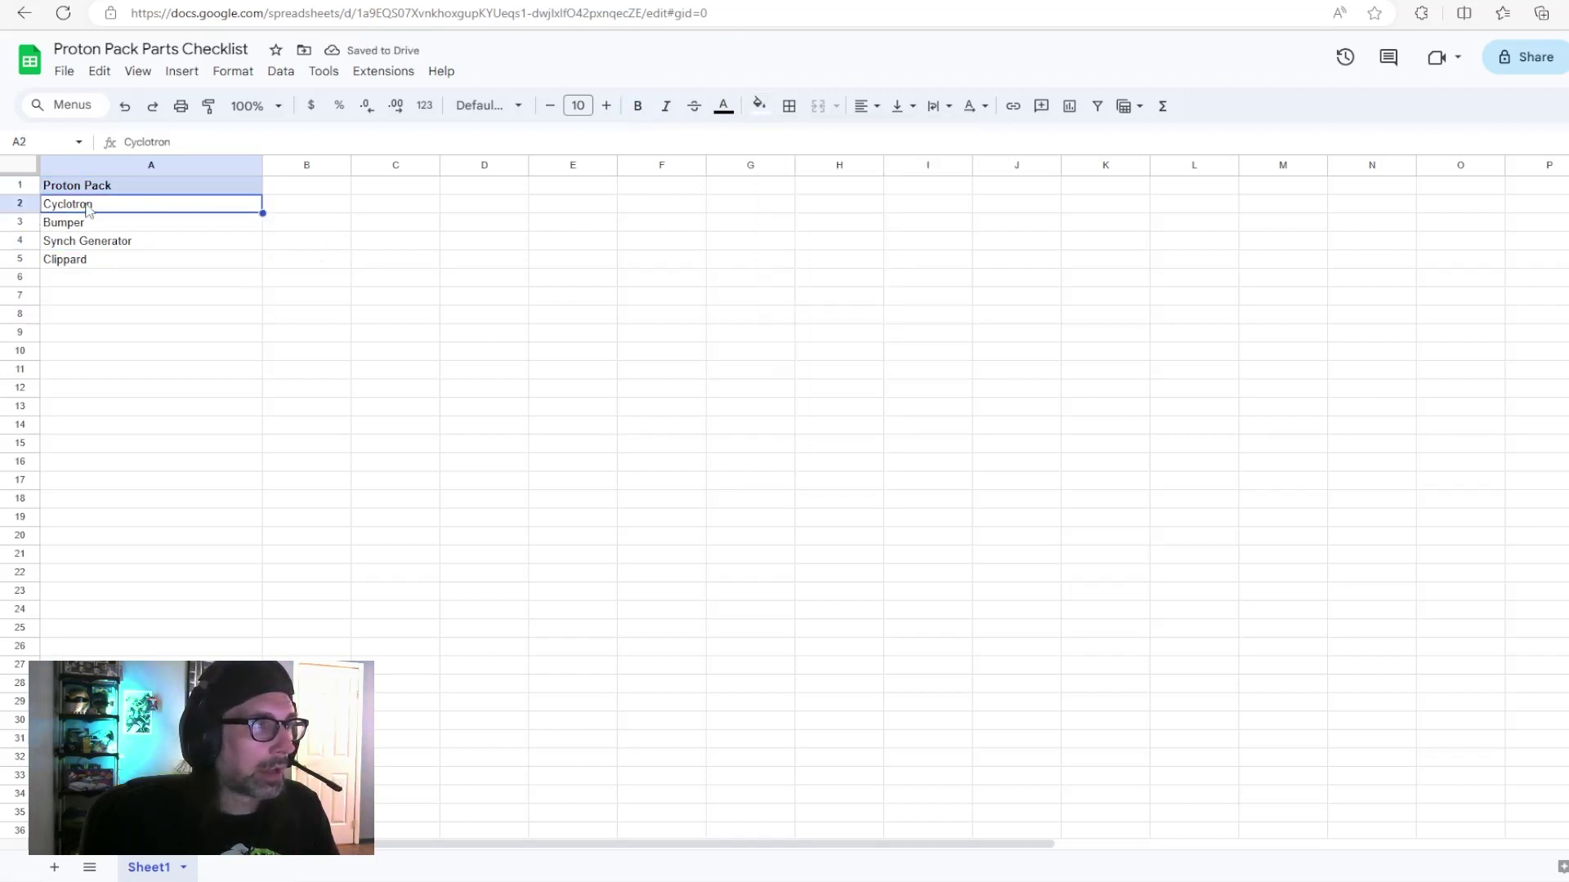
pyautogui.click(105, 248)
pyautogui.click(86, 265)
pyautogui.click(81, 209)
pyautogui.click(83, 229)
pyautogui.click(86, 242)
pyautogui.click(78, 263)
pyautogui.click(144, 353)
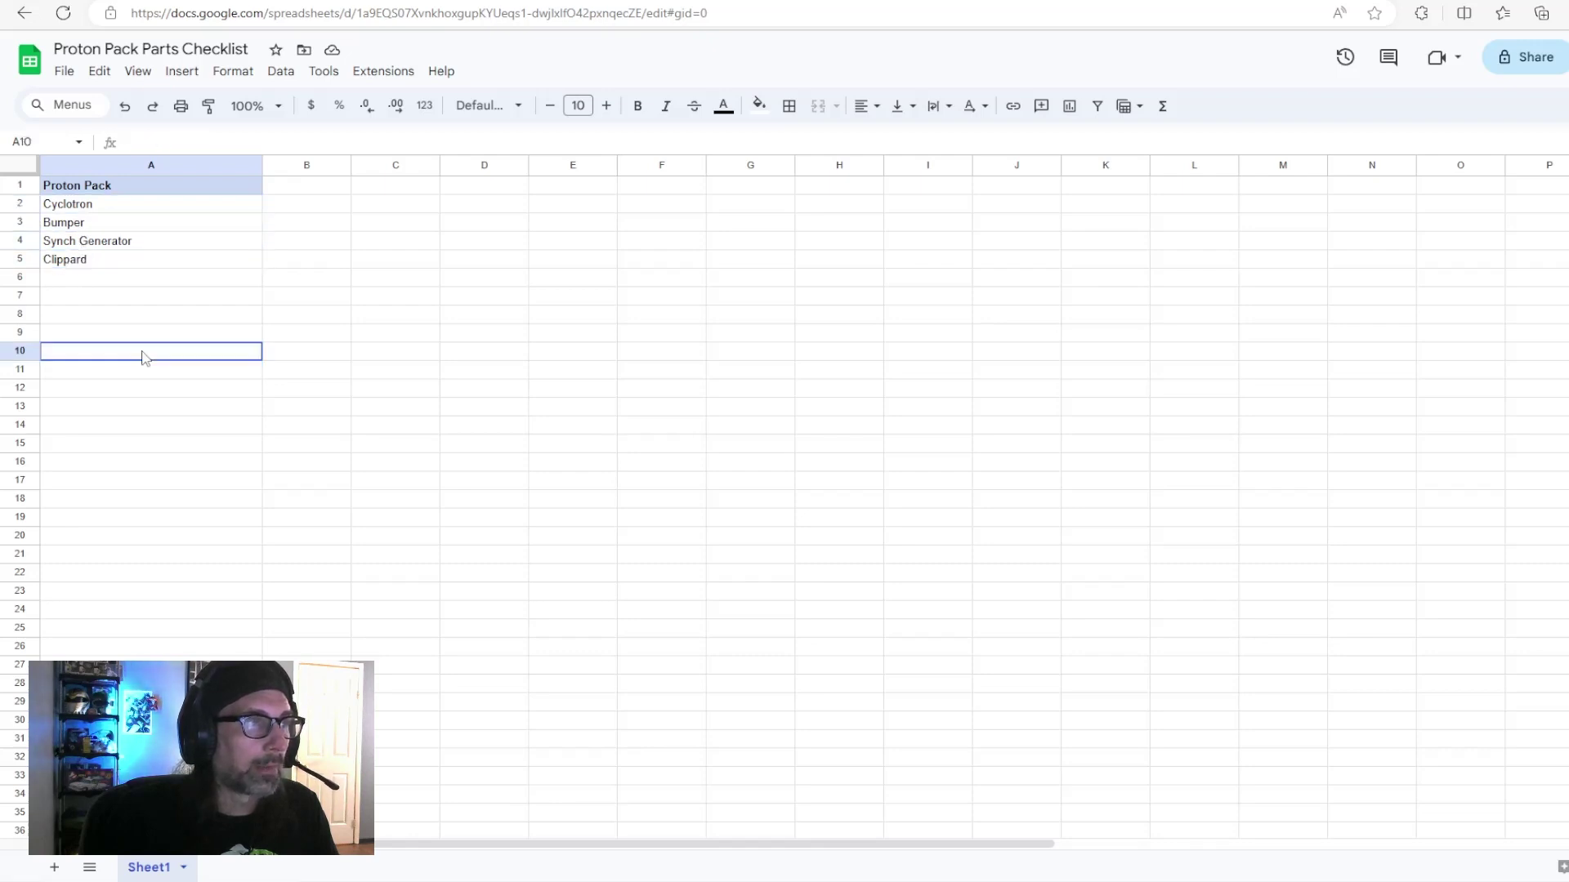
# - Mark the Cyclotron entry in cell A2 with a bright green fill
pyautogui.click(86, 211)
pyautogui.click(758, 105)
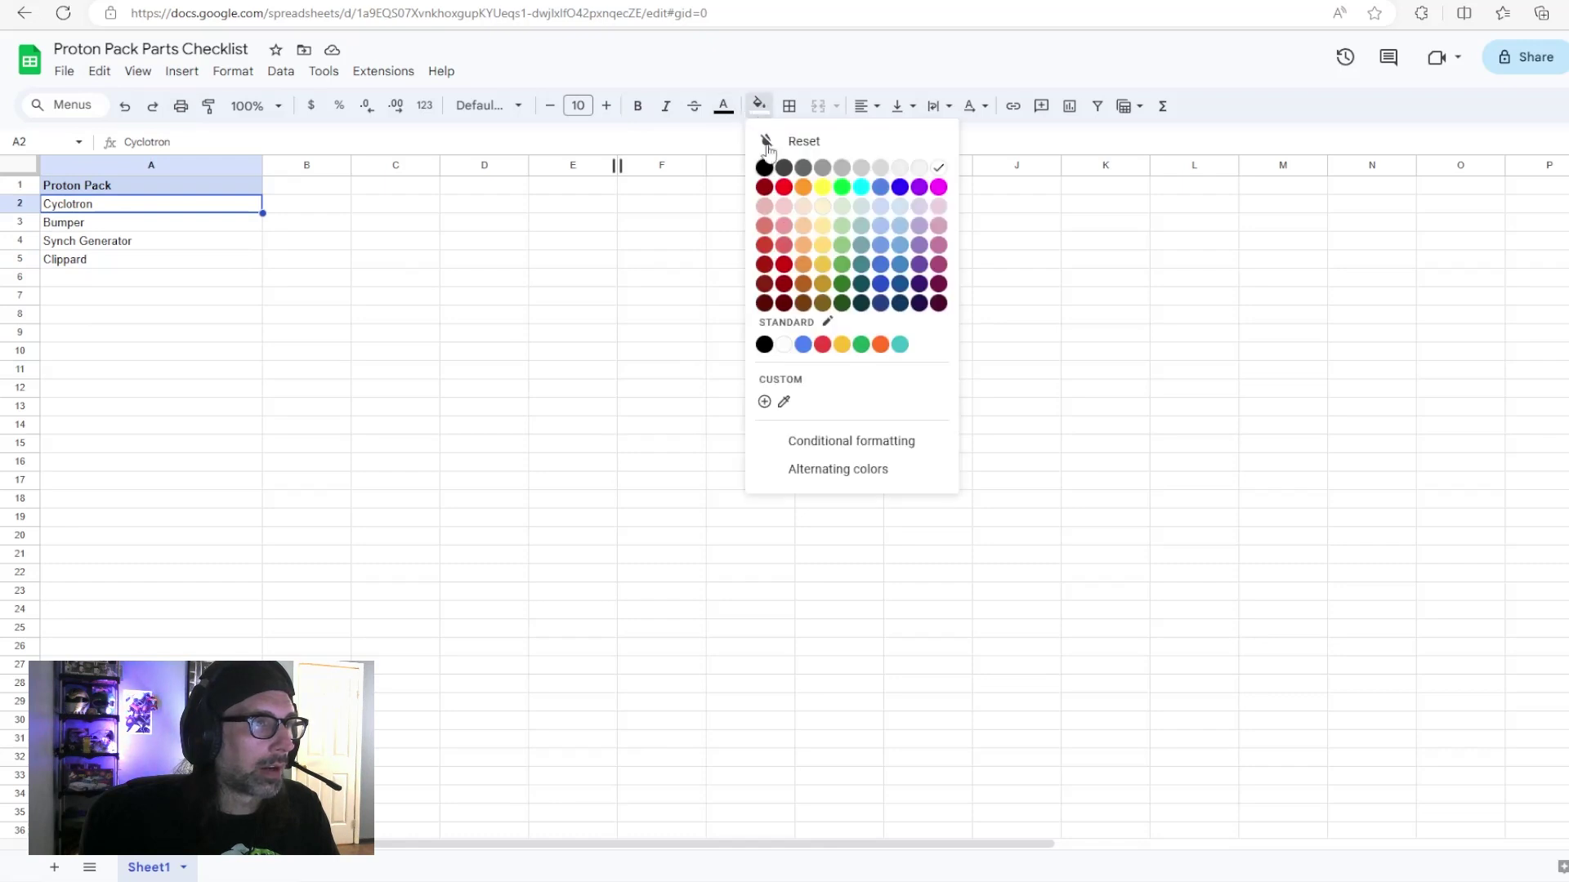
pyautogui.click(837, 193)
pyautogui.click(239, 352)
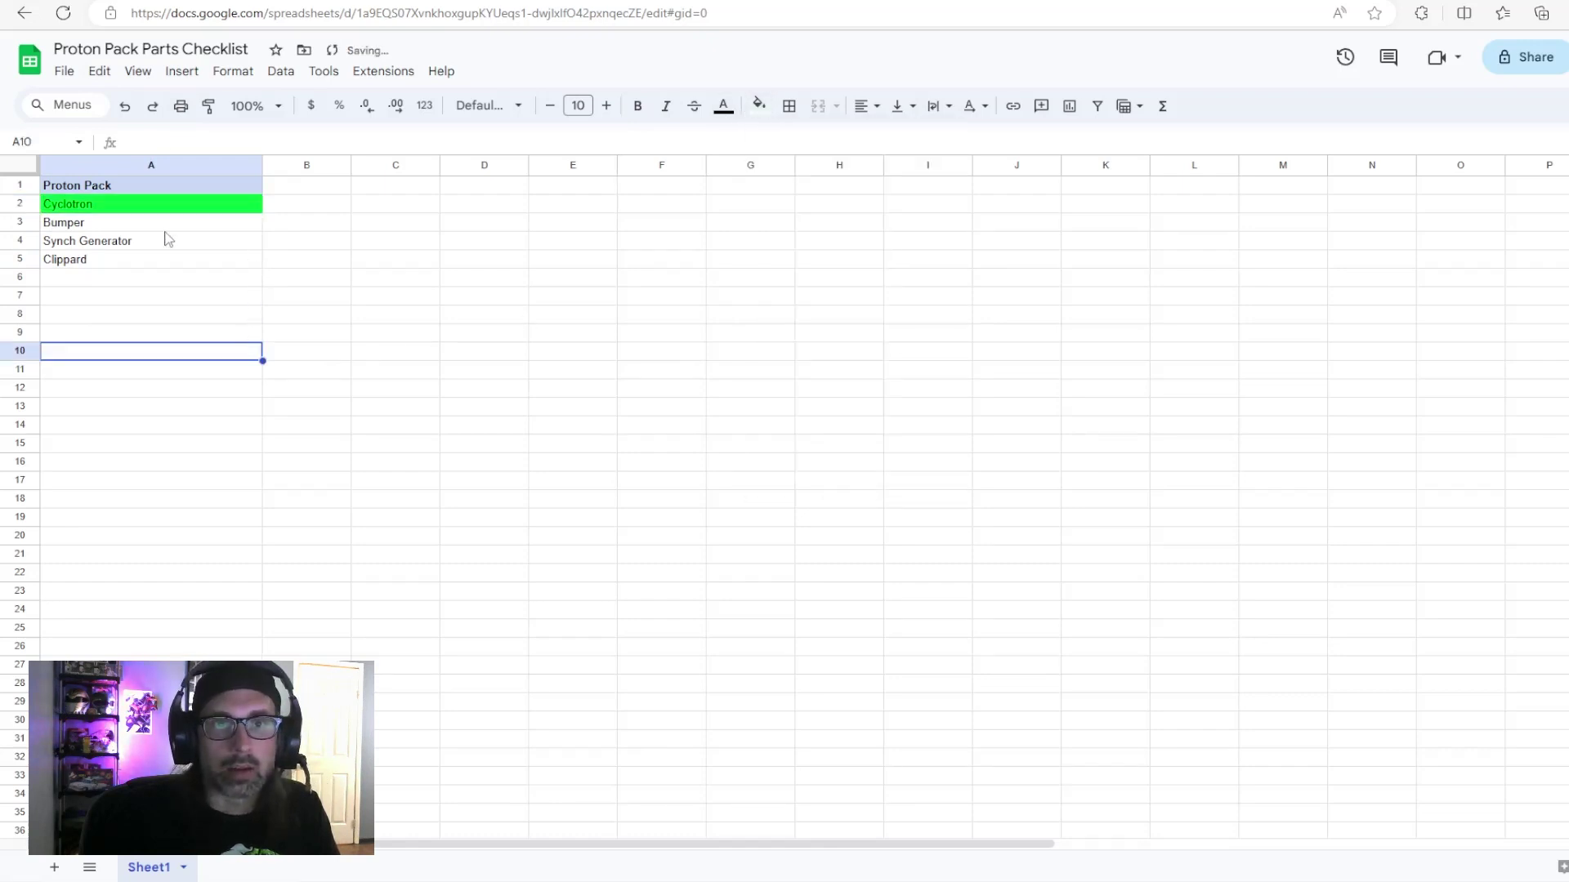
pyautogui.click(110, 226)
pyautogui.click(122, 246)
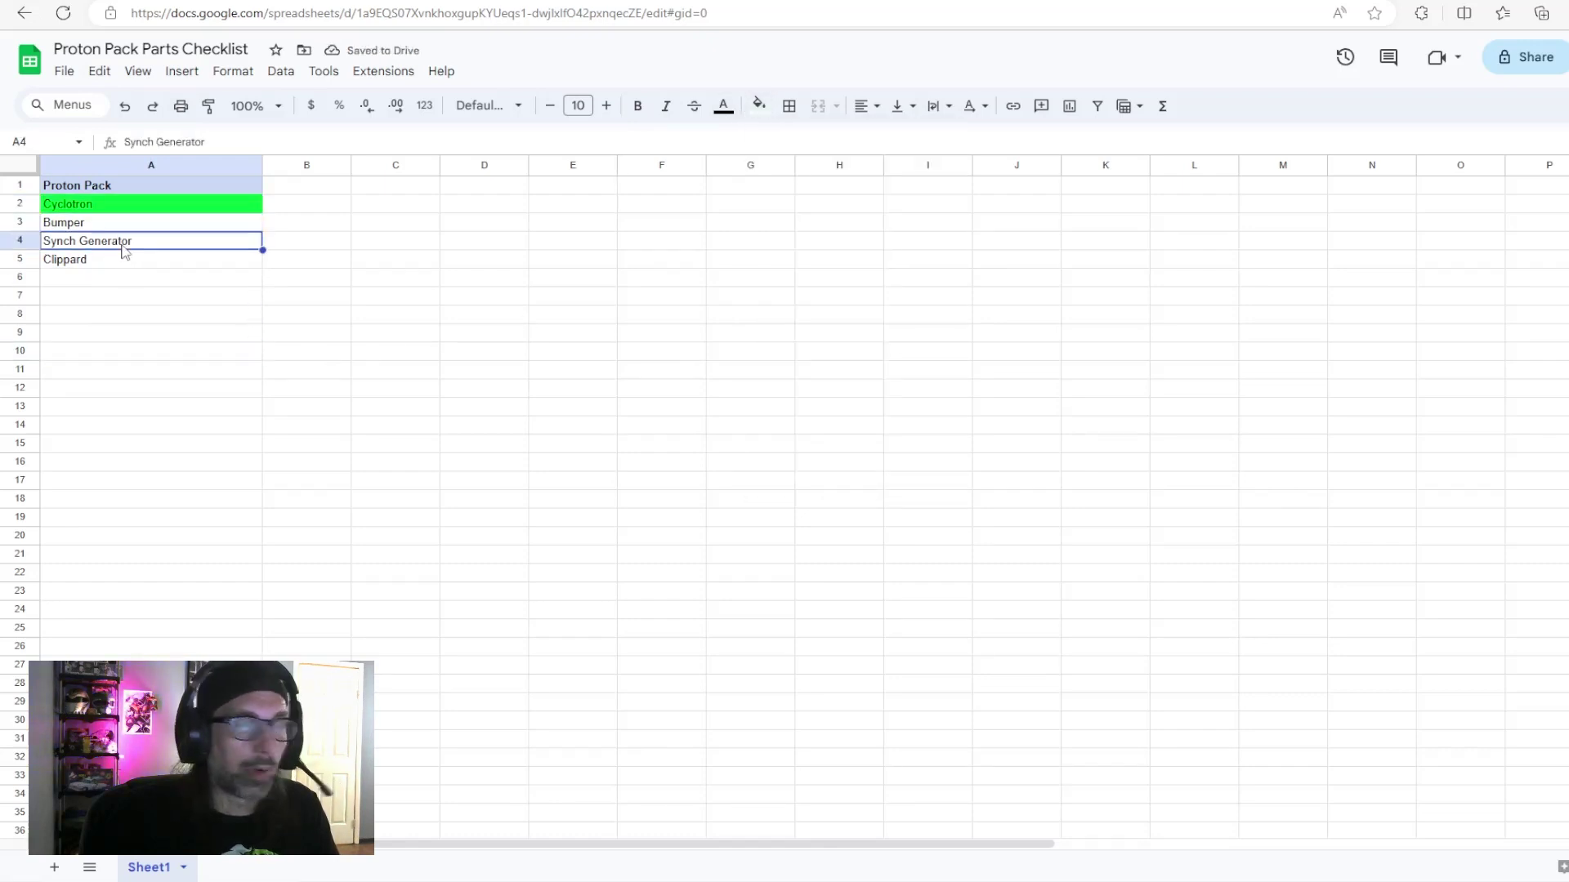
pyautogui.click(74, 263)
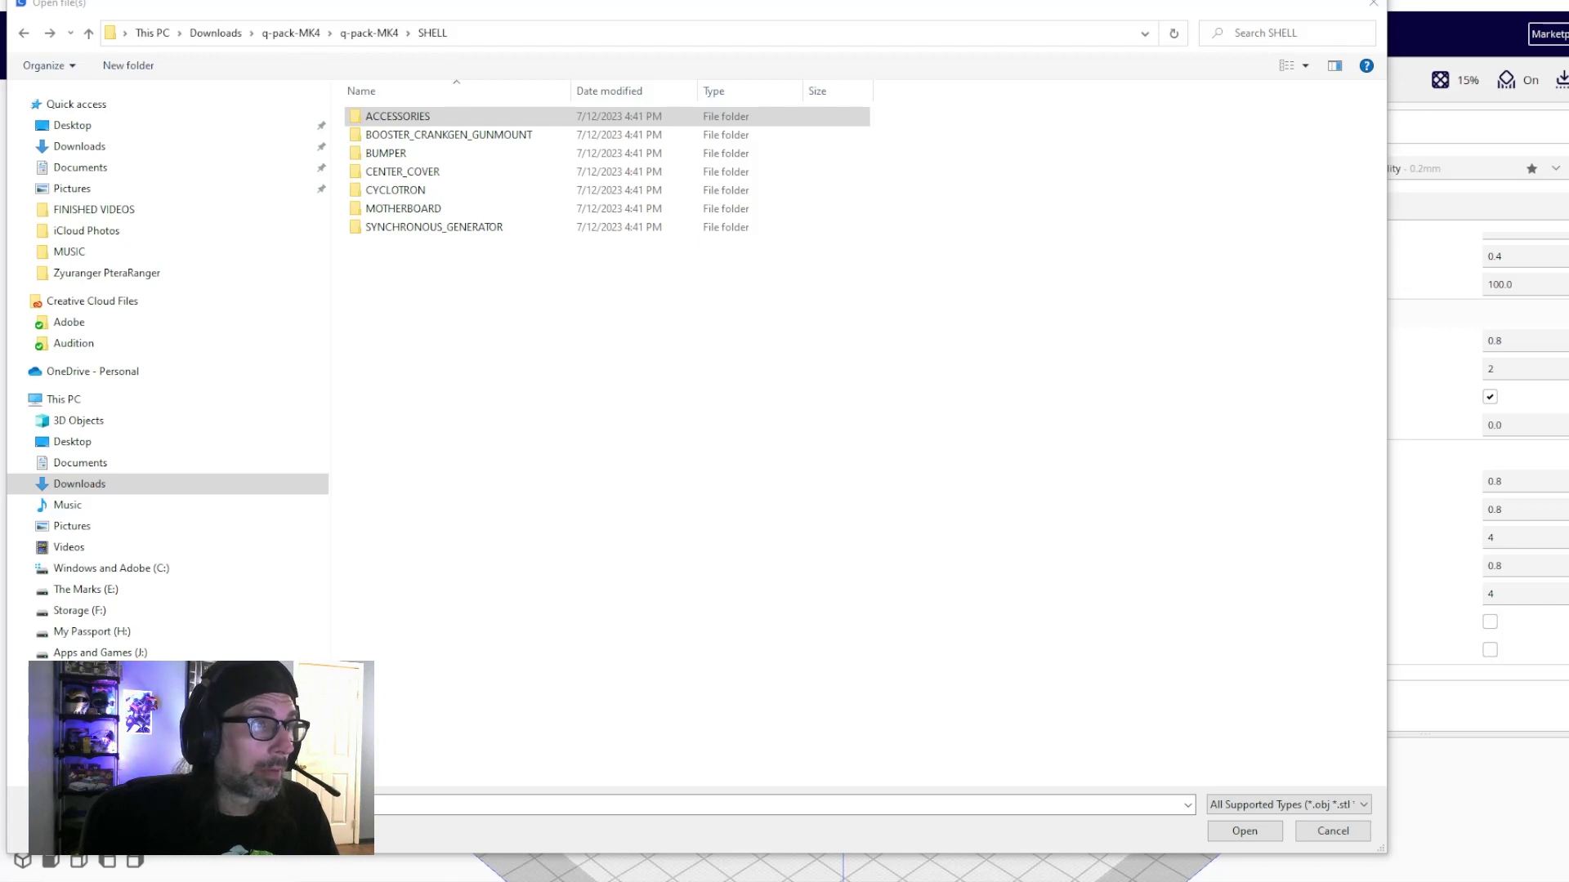
# - Look over the main folders inside q-pack-MK4 and check the contents of the BONUS folder
pyautogui.click(368, 33)
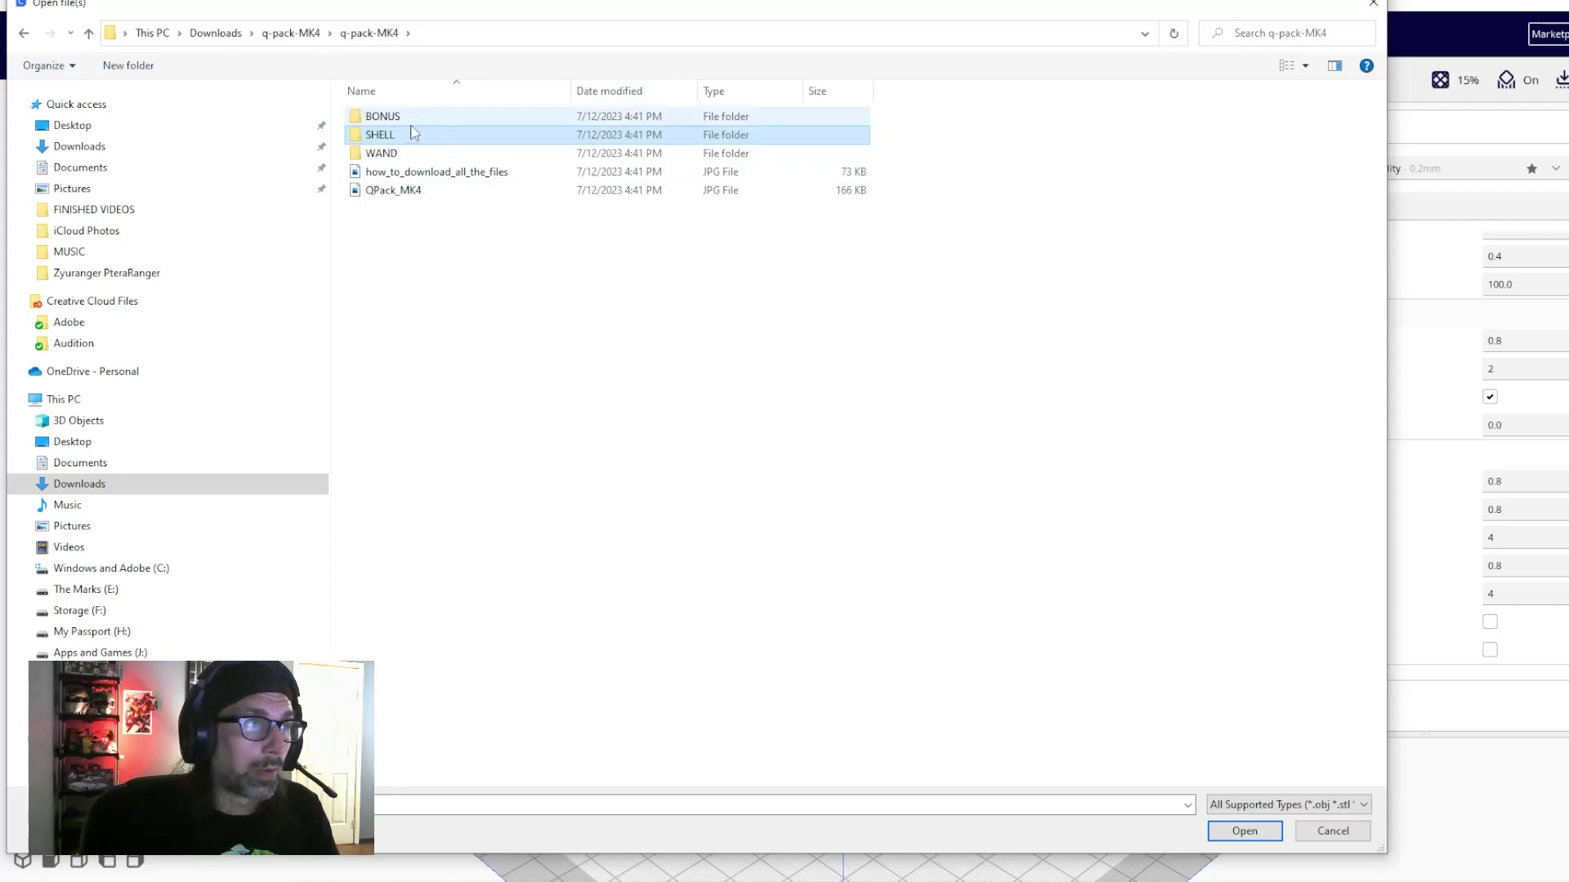
pyautogui.click(420, 365)
pyautogui.click(378, 153)
pyautogui.click(378, 136)
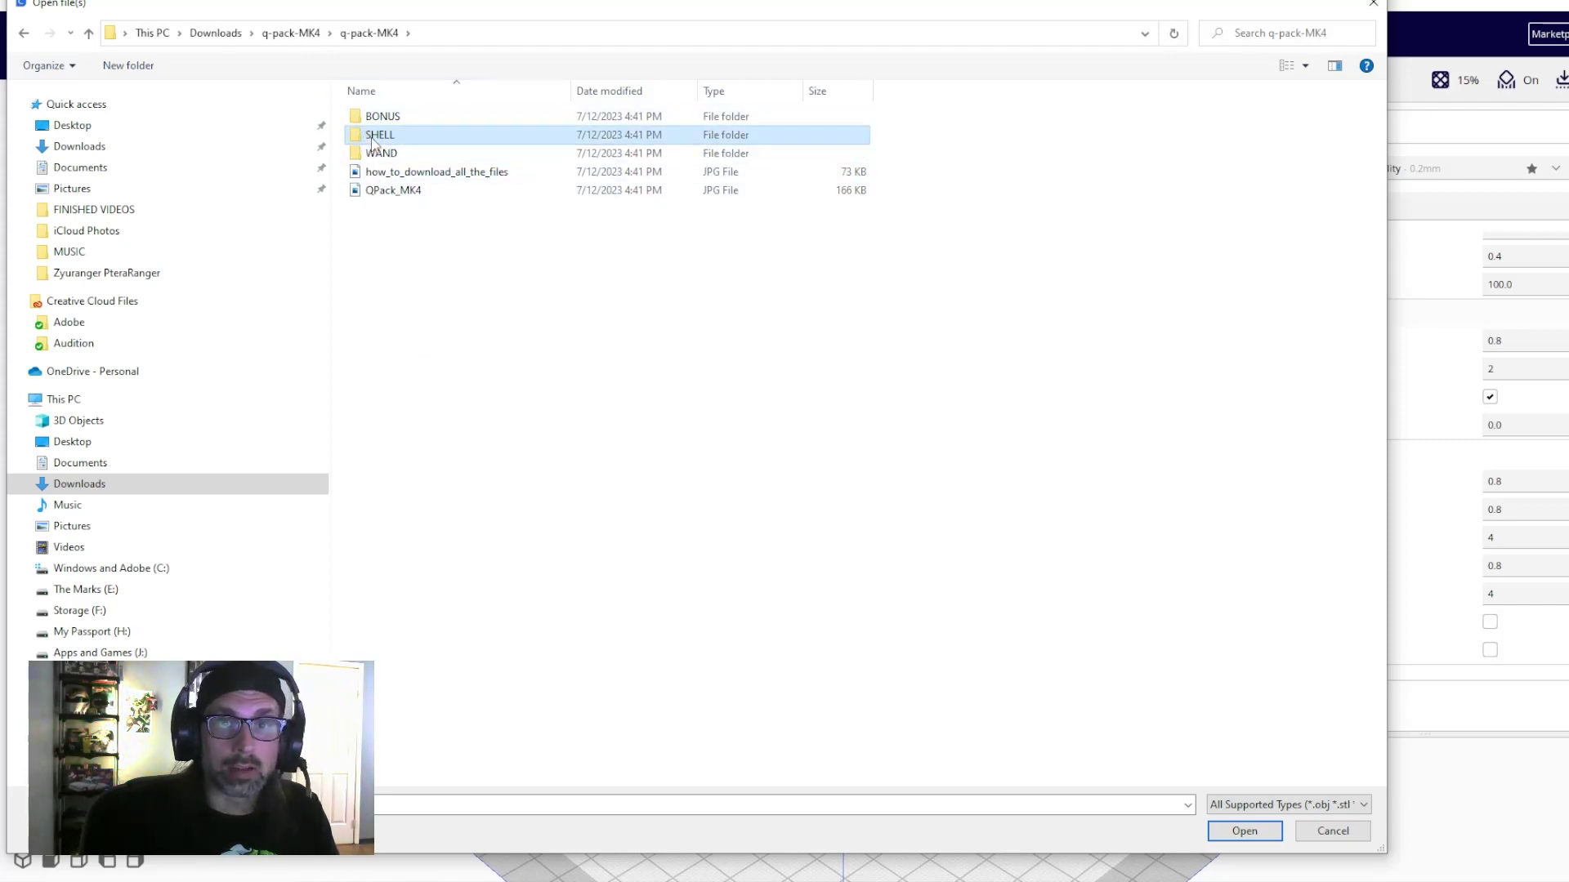
pyautogui.click(405, 282)
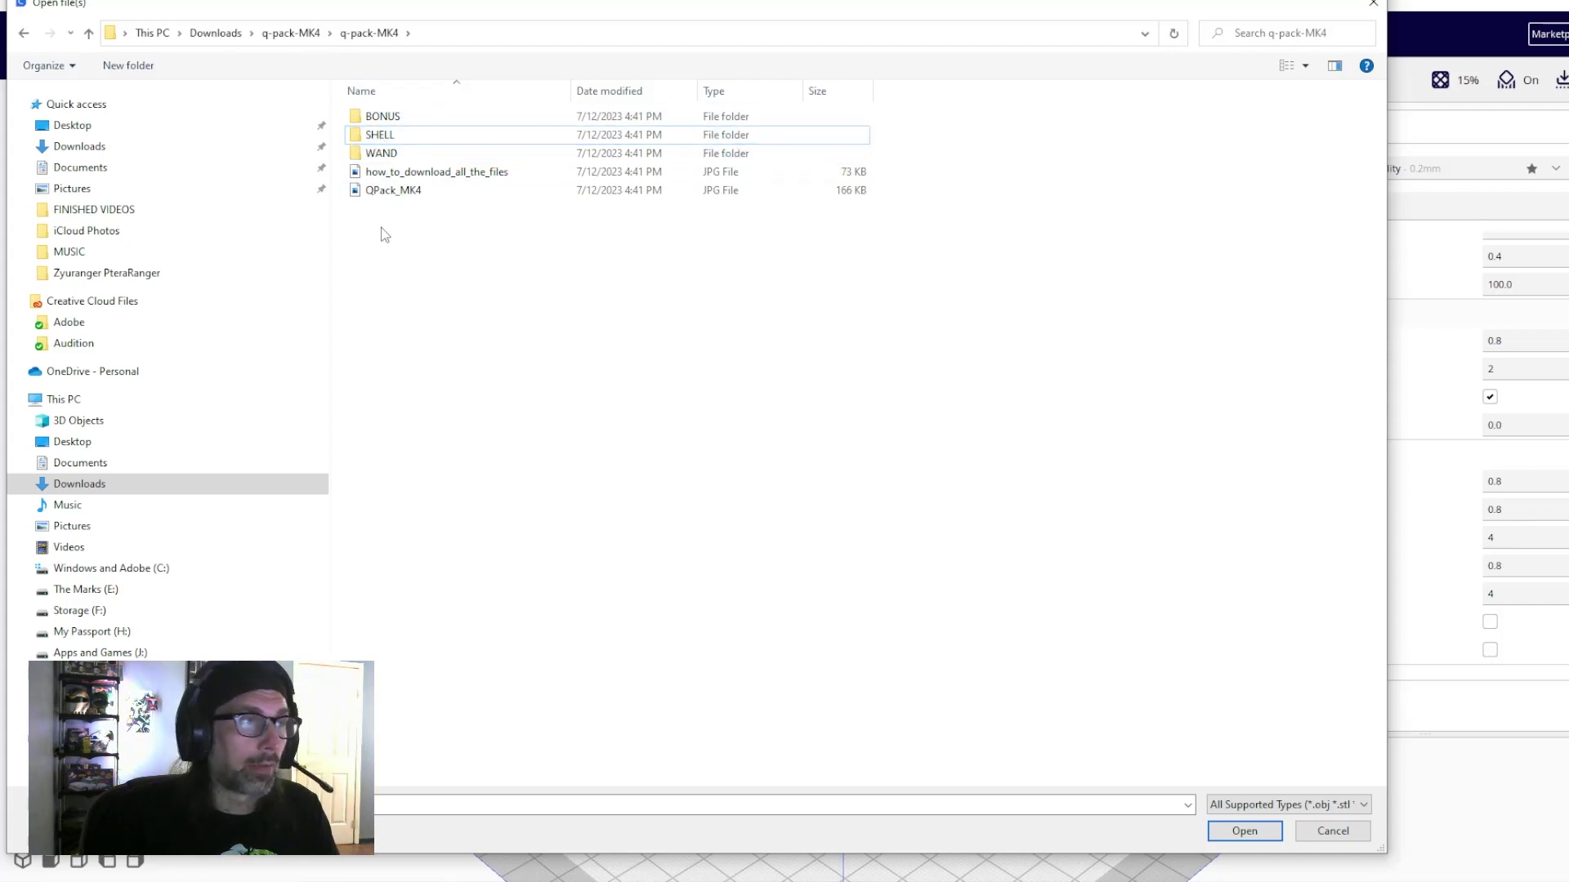
pyautogui.doubleClick(382, 116)
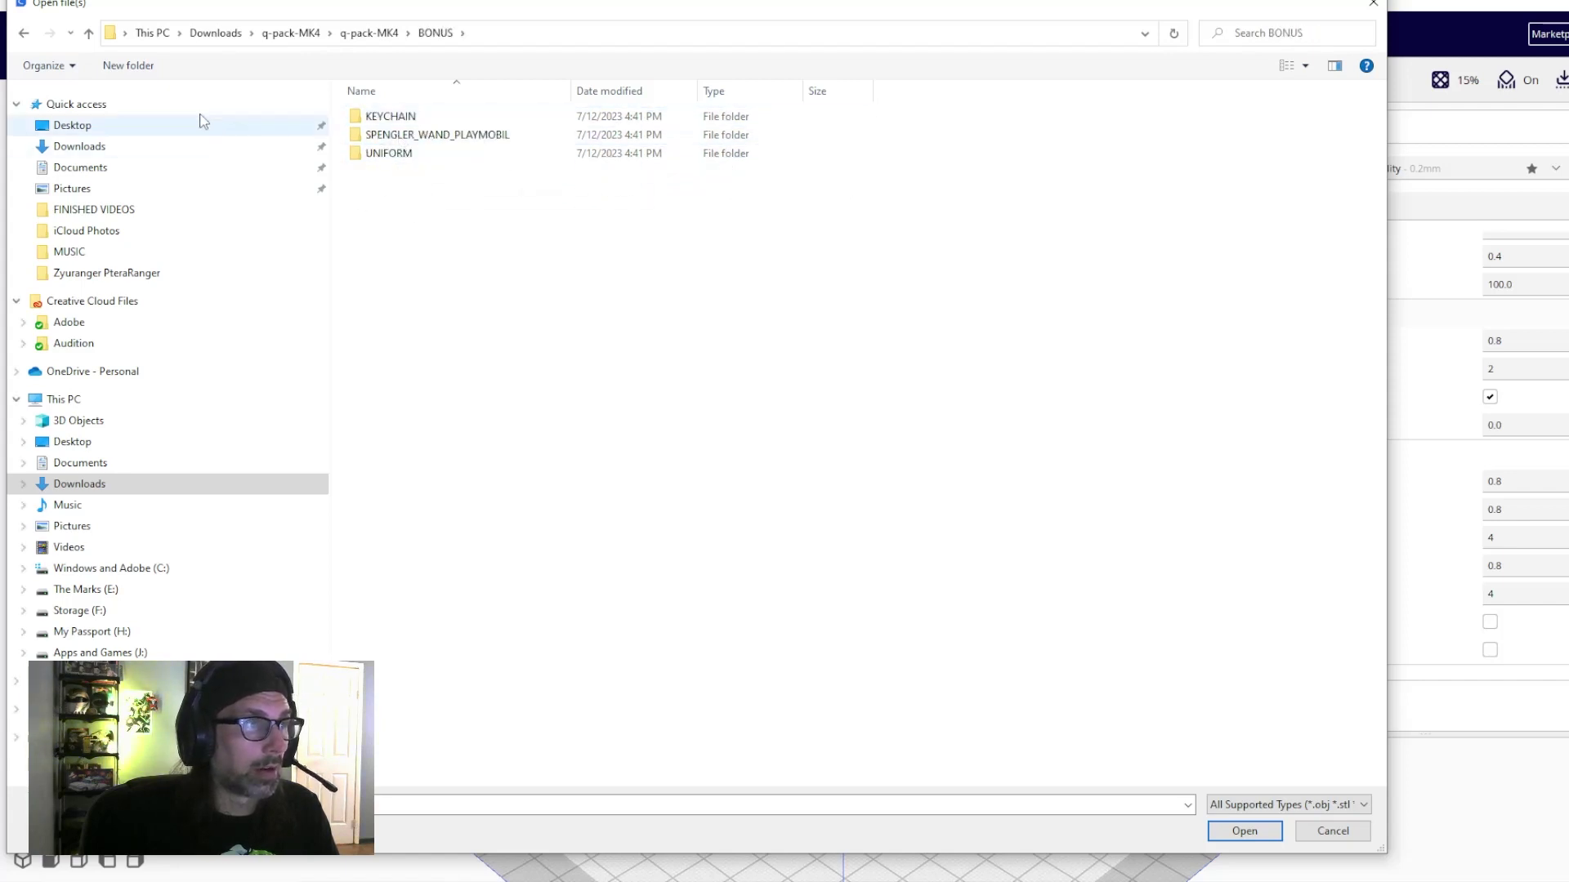
pyautogui.click(24, 35)
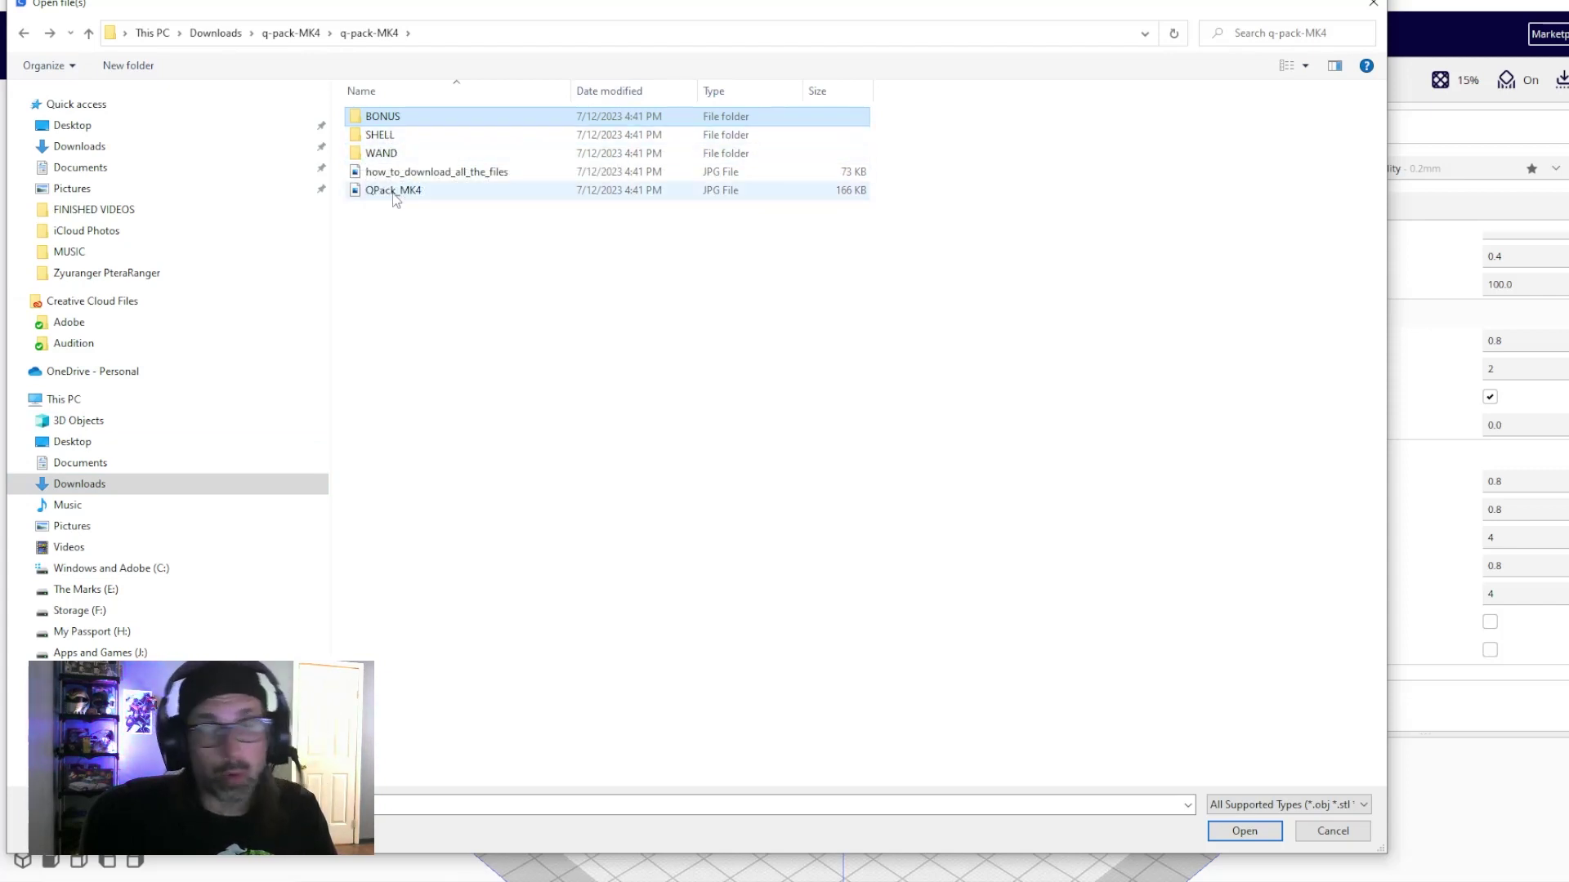
# - Load Q-pack-TacoShell_MK4_clippard_body_noscrews from the SHELL/ACCESSORIES/CLIPPARD_701-331 folder onto the build plate, widening the file name column to read full names
pyautogui.doubleClick(377, 136)
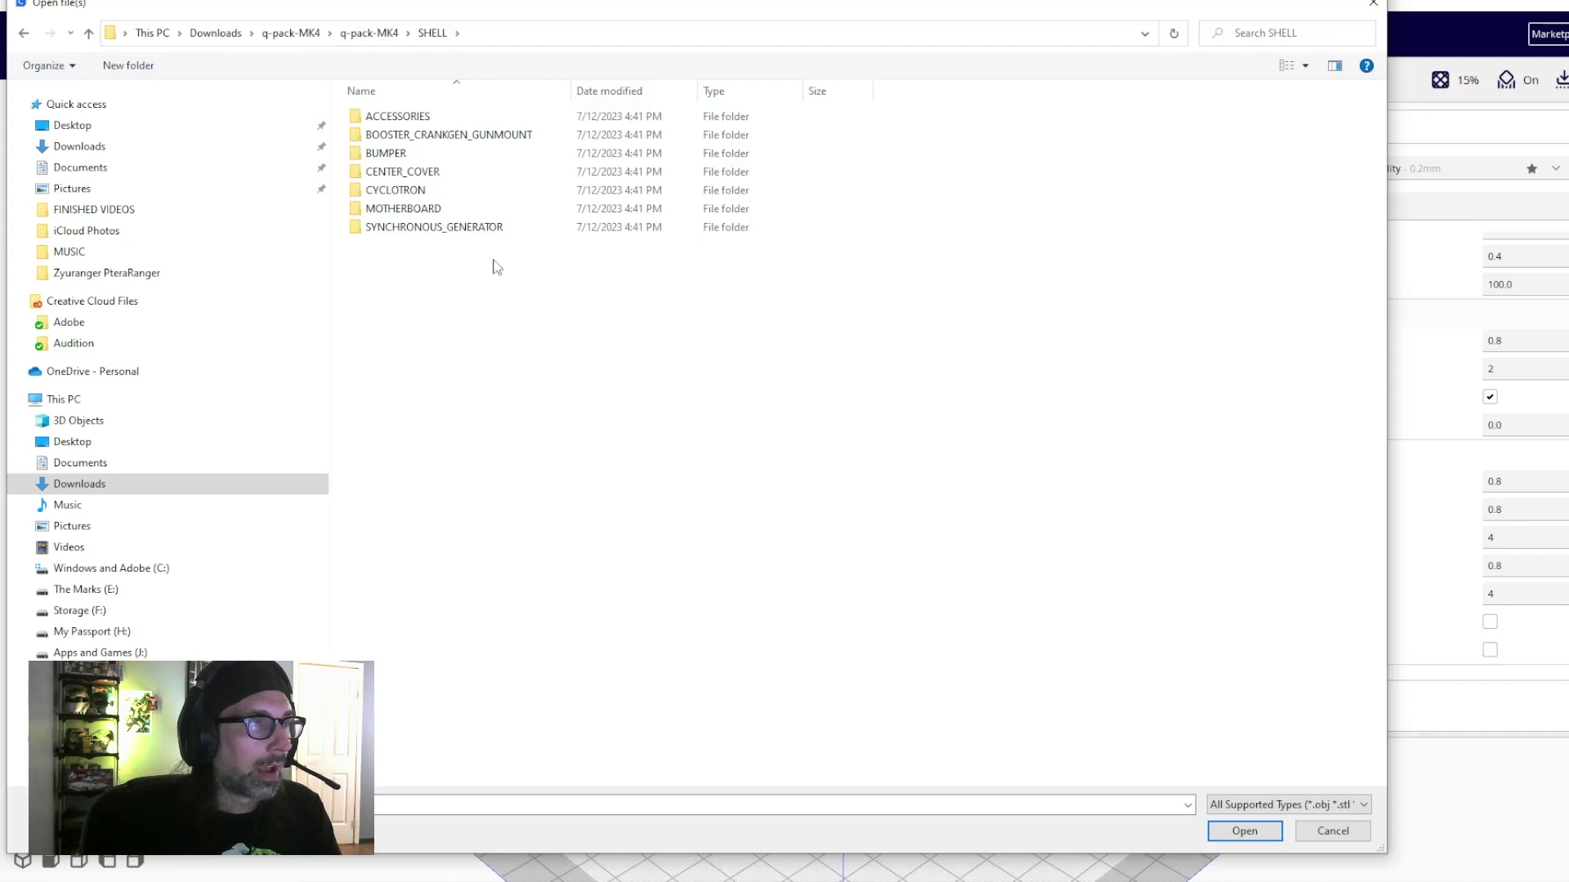
pyautogui.doubleClick(397, 116)
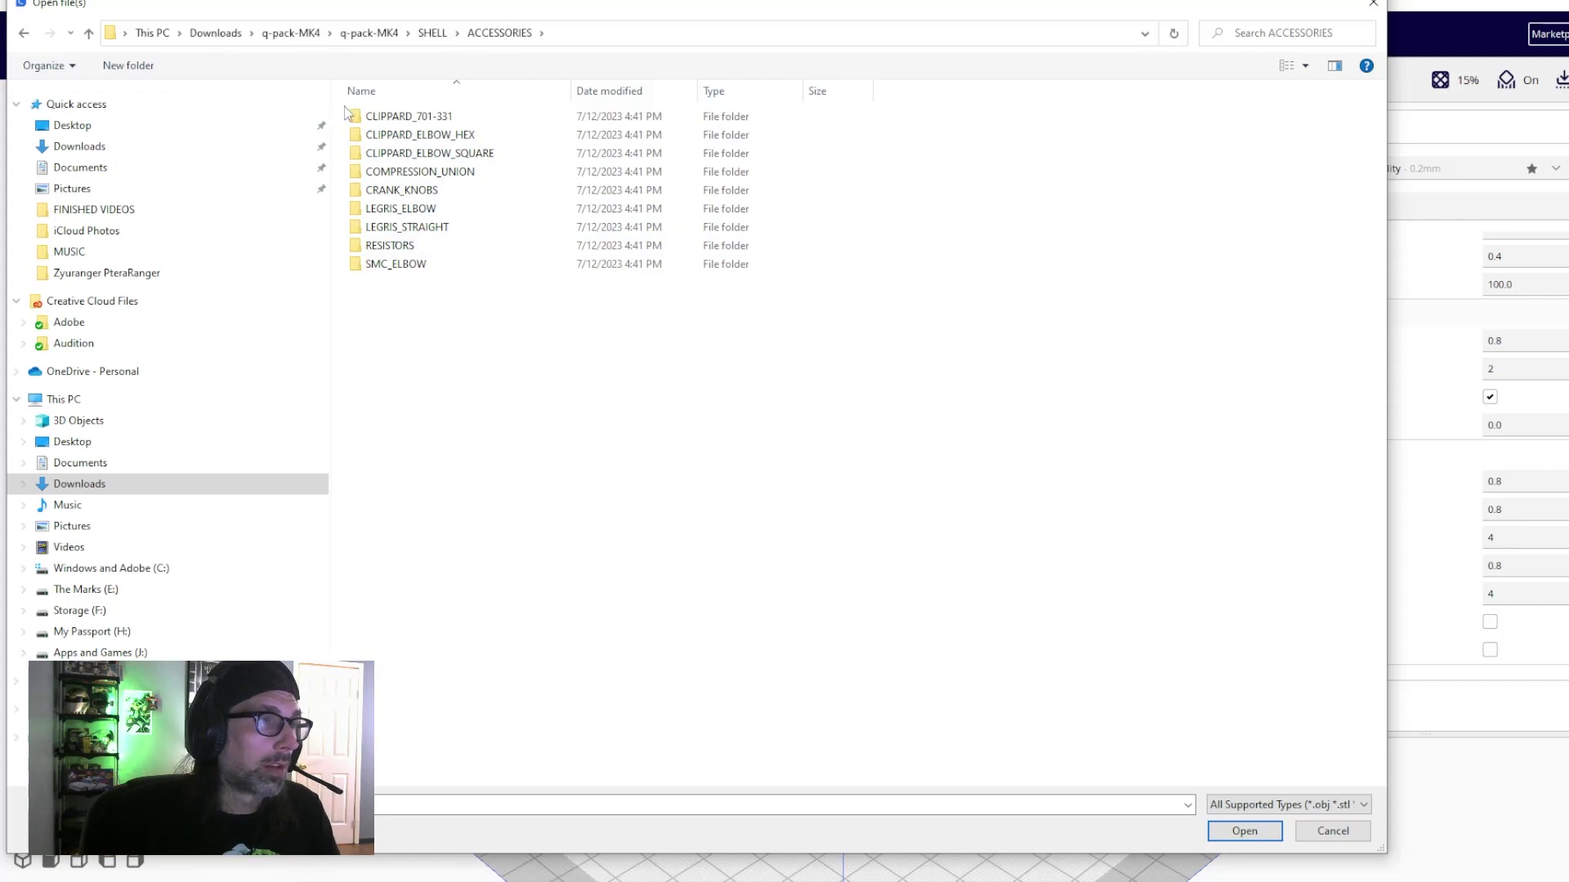
pyautogui.doubleClick(381, 120)
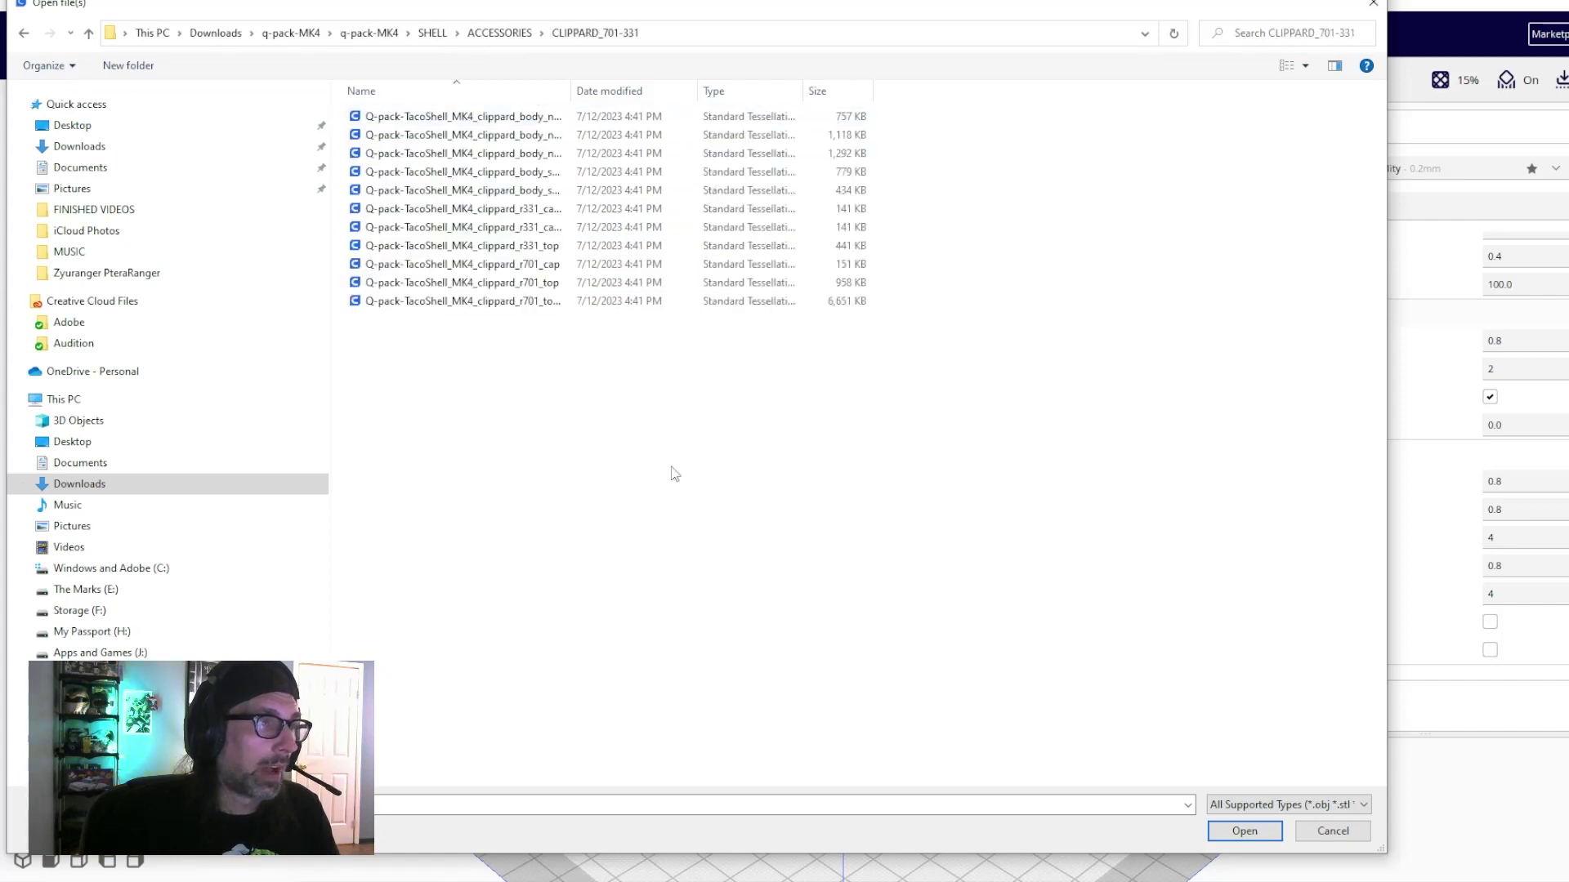
pyautogui.moveTo(570, 91); pyautogui.dragTo(864, 94)
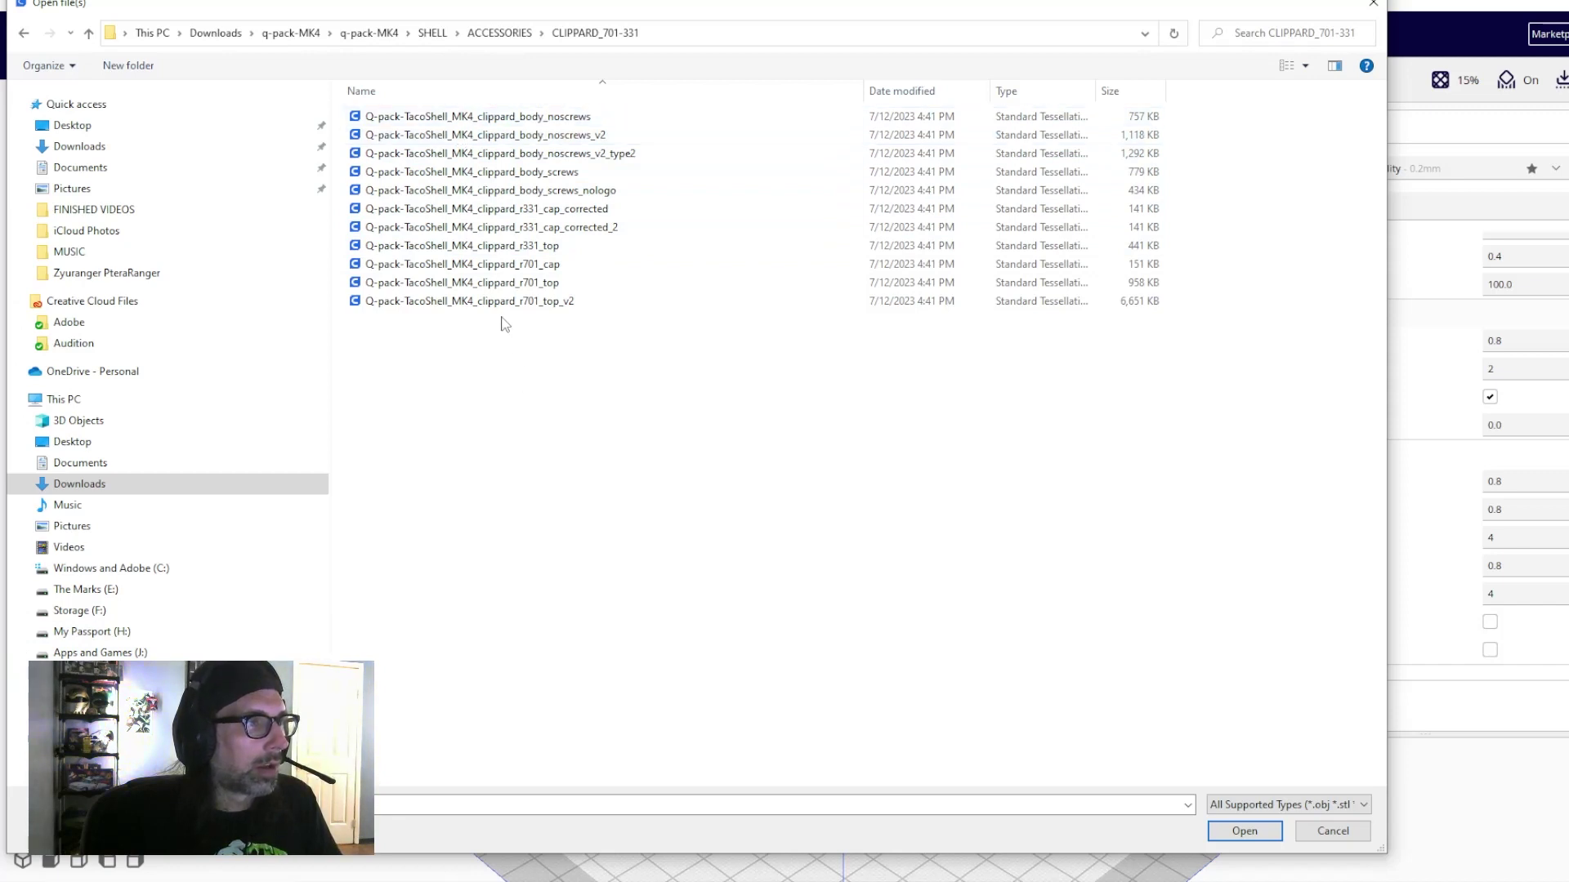
pyautogui.click(506, 119)
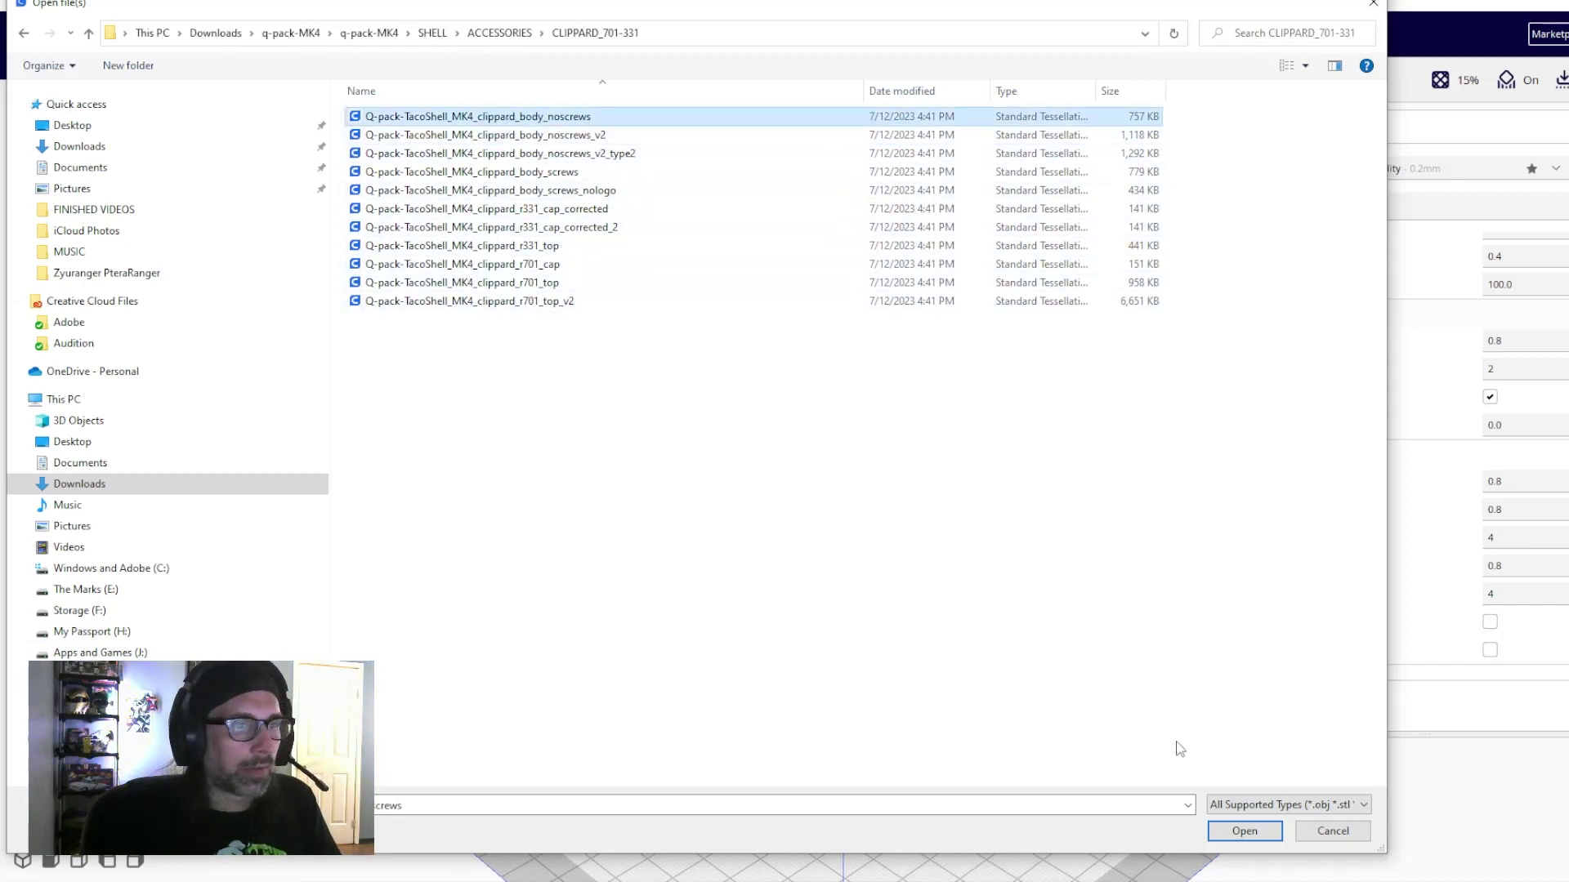
pyautogui.click(1235, 831)
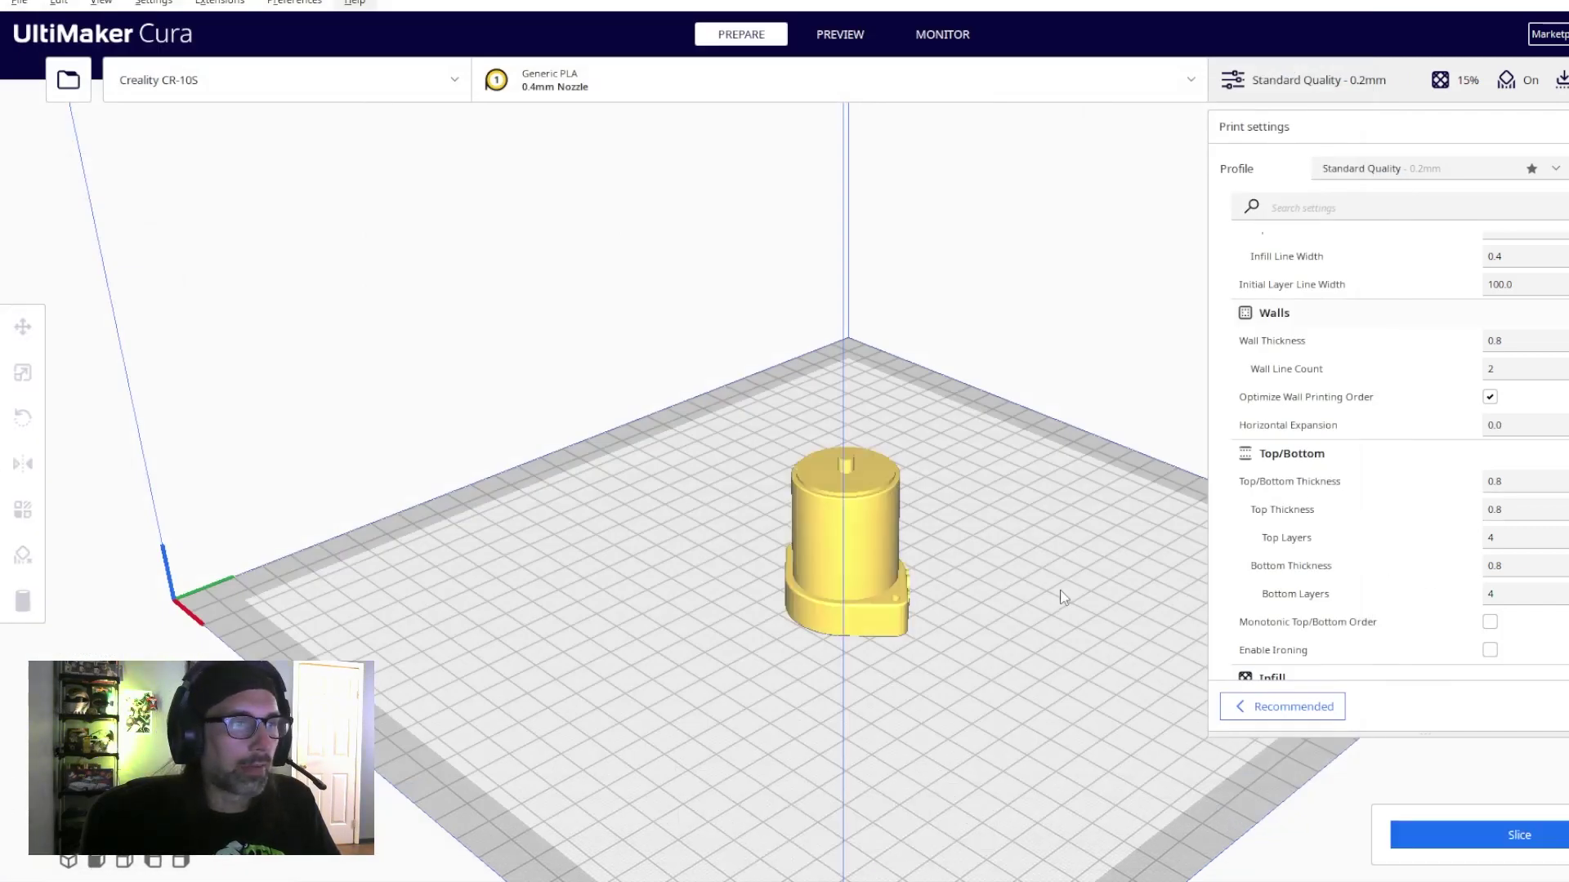
# - Examine the Clippard body model from several angles, including the raised lettering on its base and the screw holes
pyautogui.moveTo(1029, 643); pyautogui.dragTo(813, 426)
pyautogui.rightClick(813, 427)
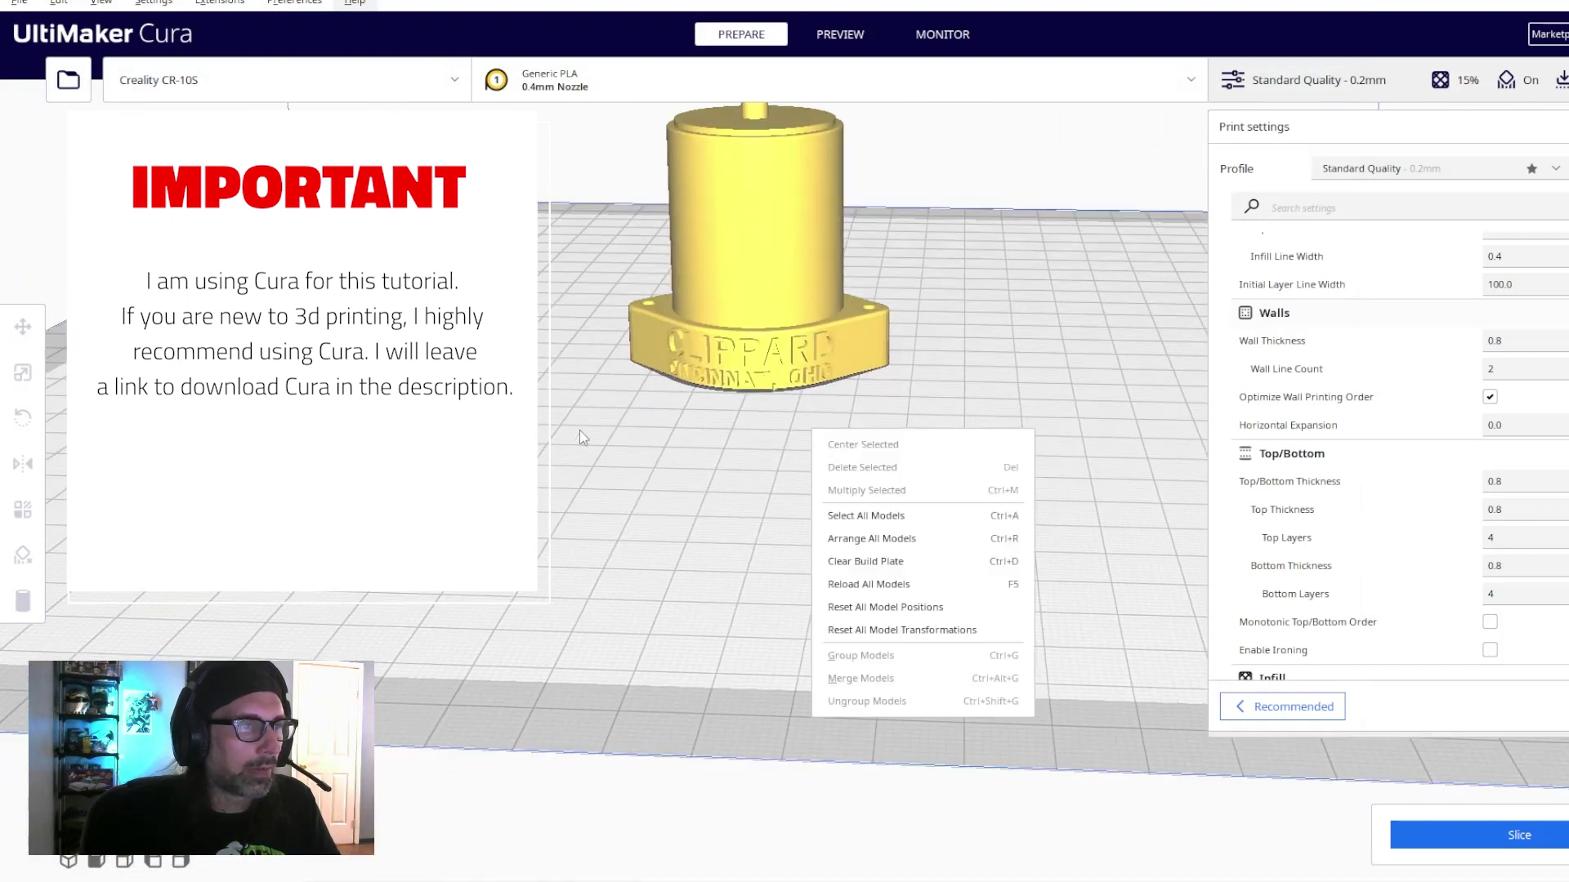
pyautogui.click(623, 437)
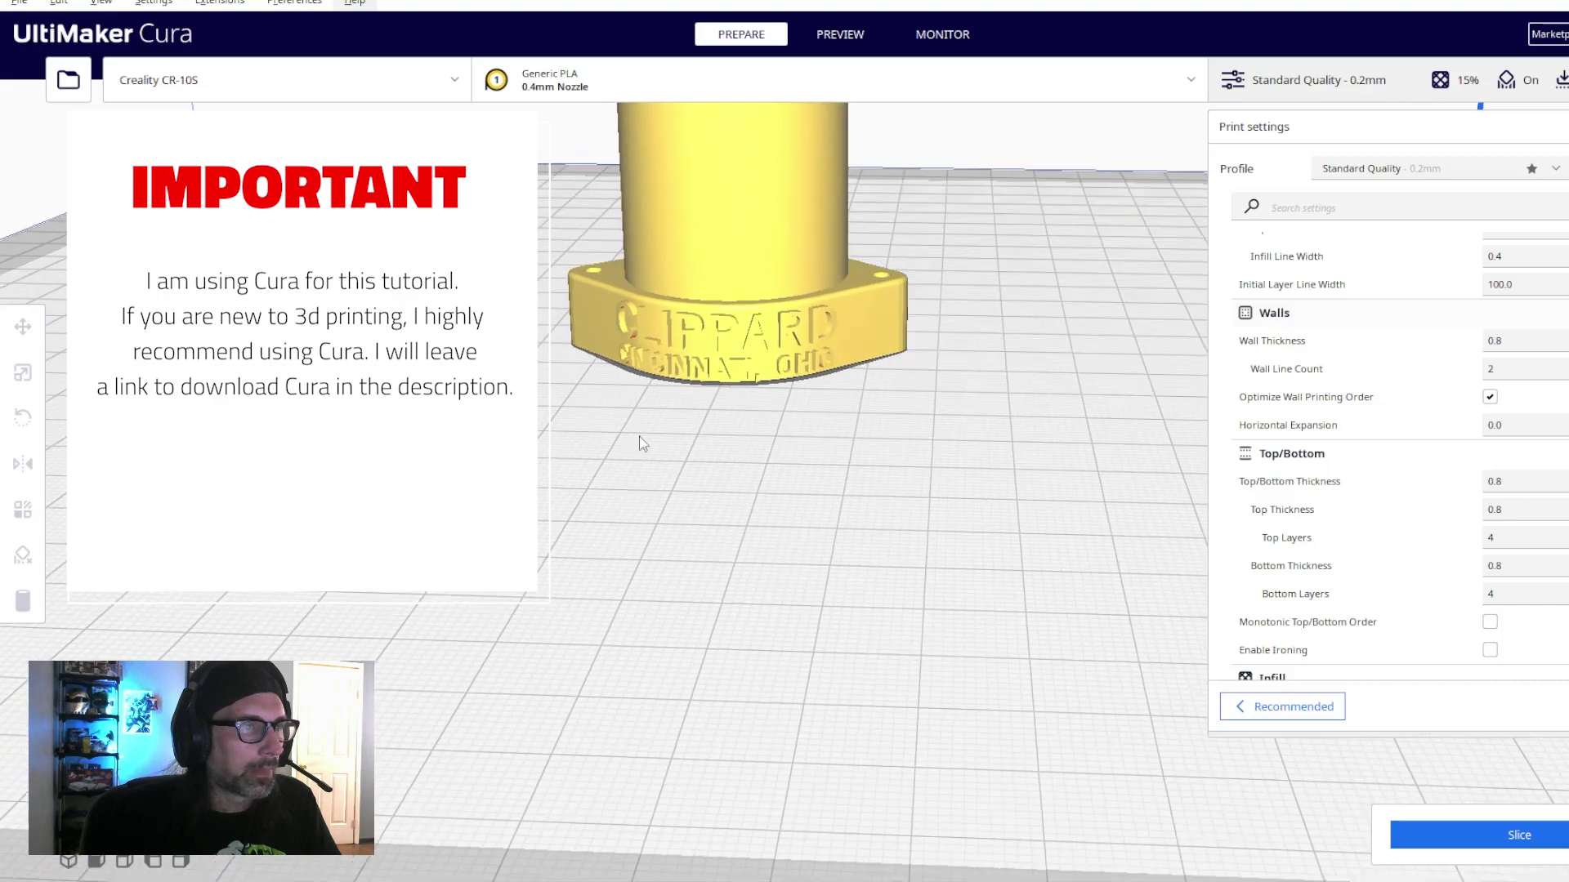
pyautogui.moveTo(634, 438); pyautogui.dragTo(714, 439)
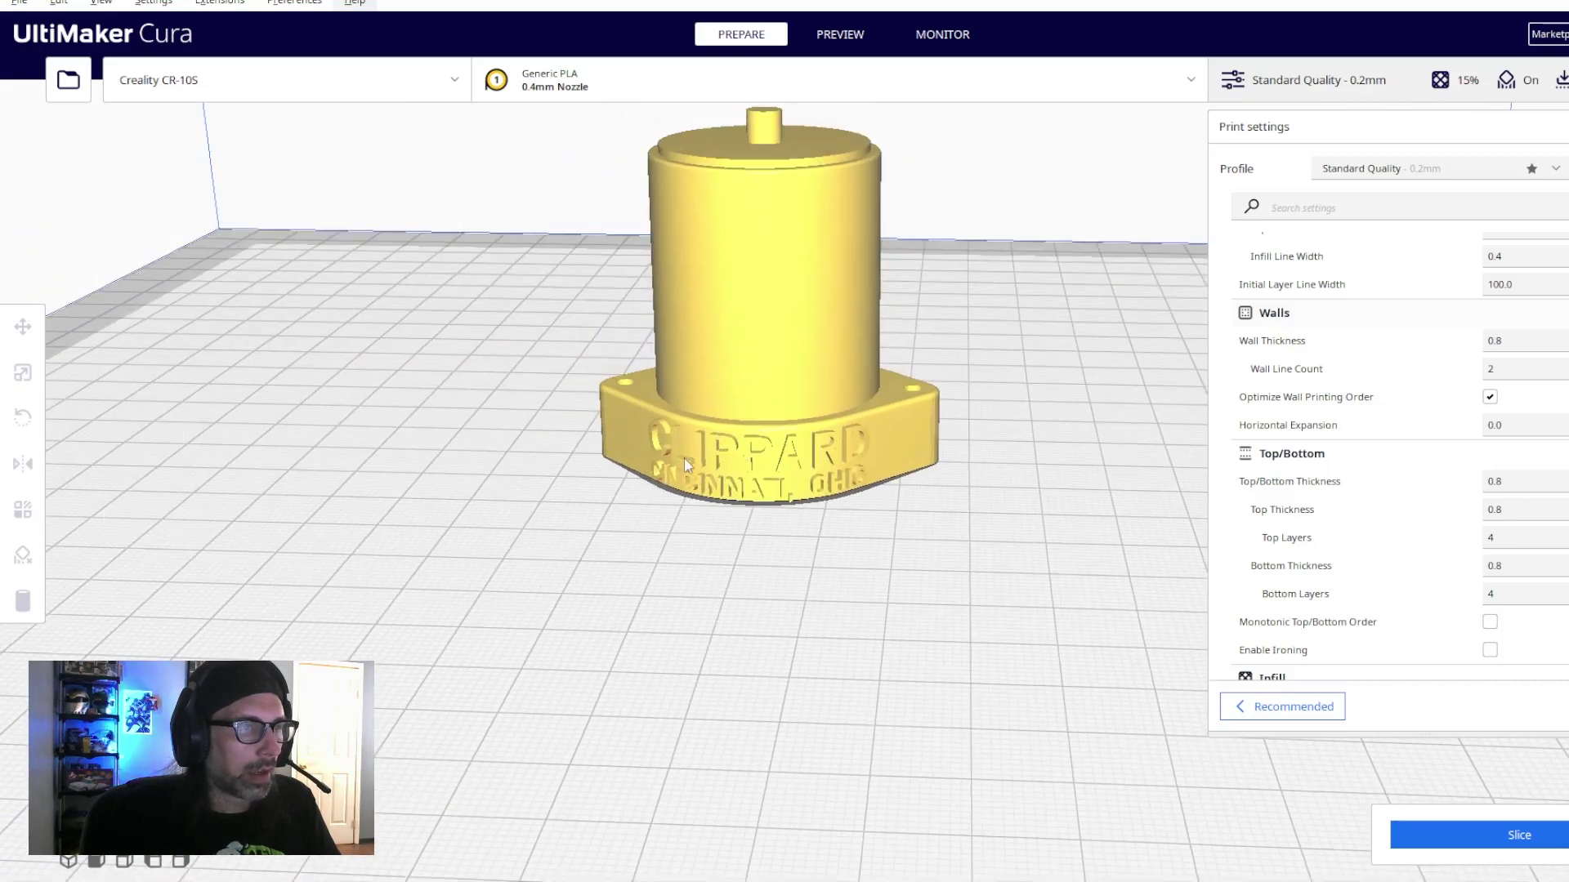
pyautogui.moveTo(895, 539); pyautogui.dragTo(922, 400)
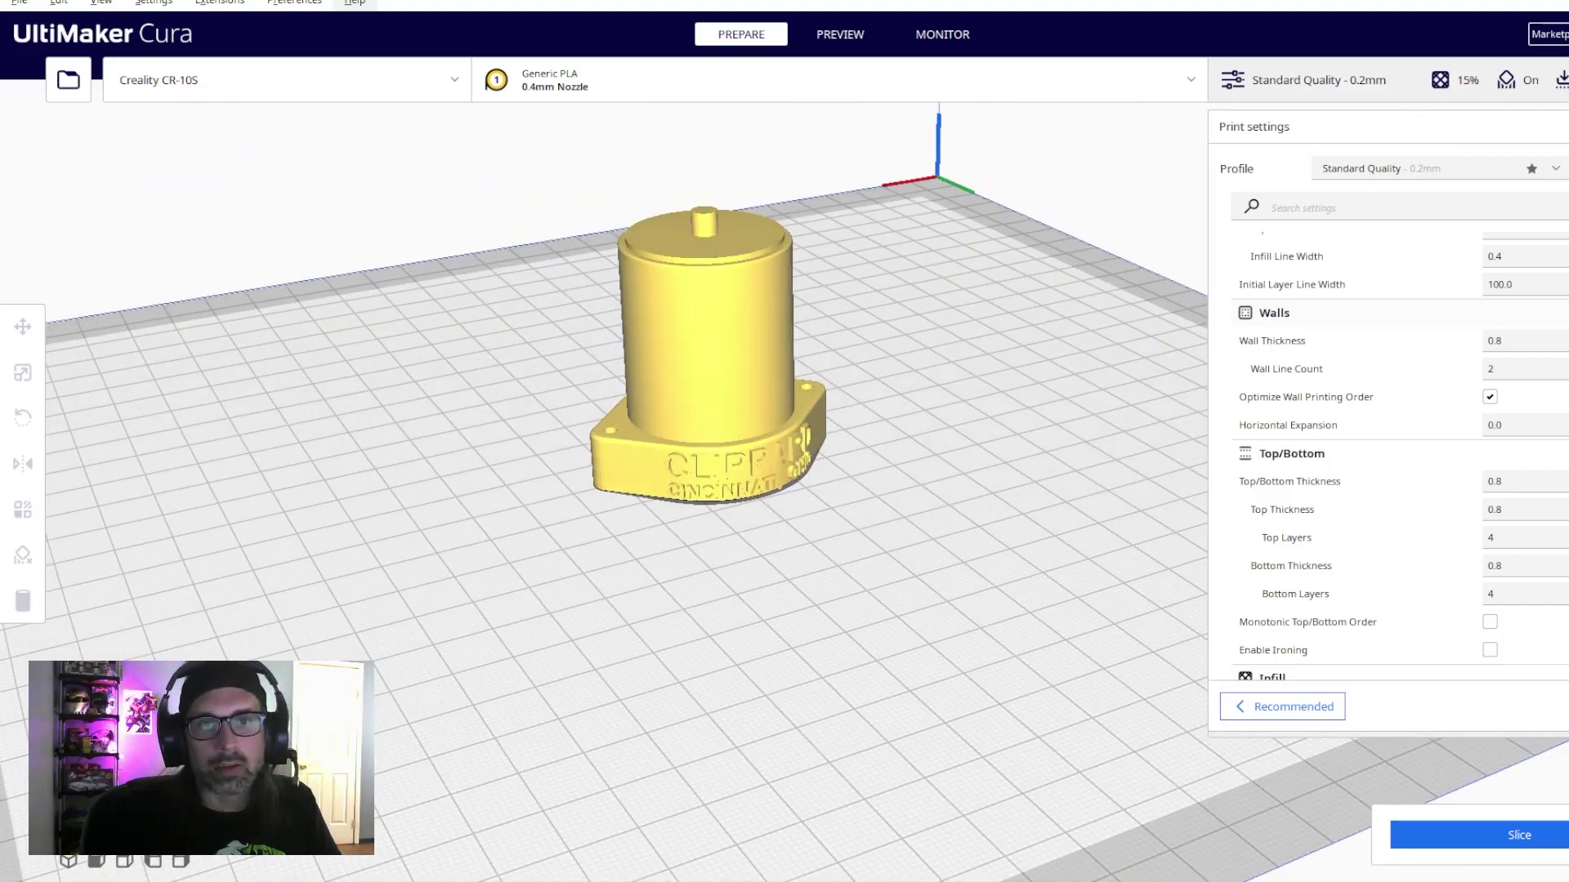
pyautogui.moveTo(910, 438); pyautogui.dragTo(698, 262)
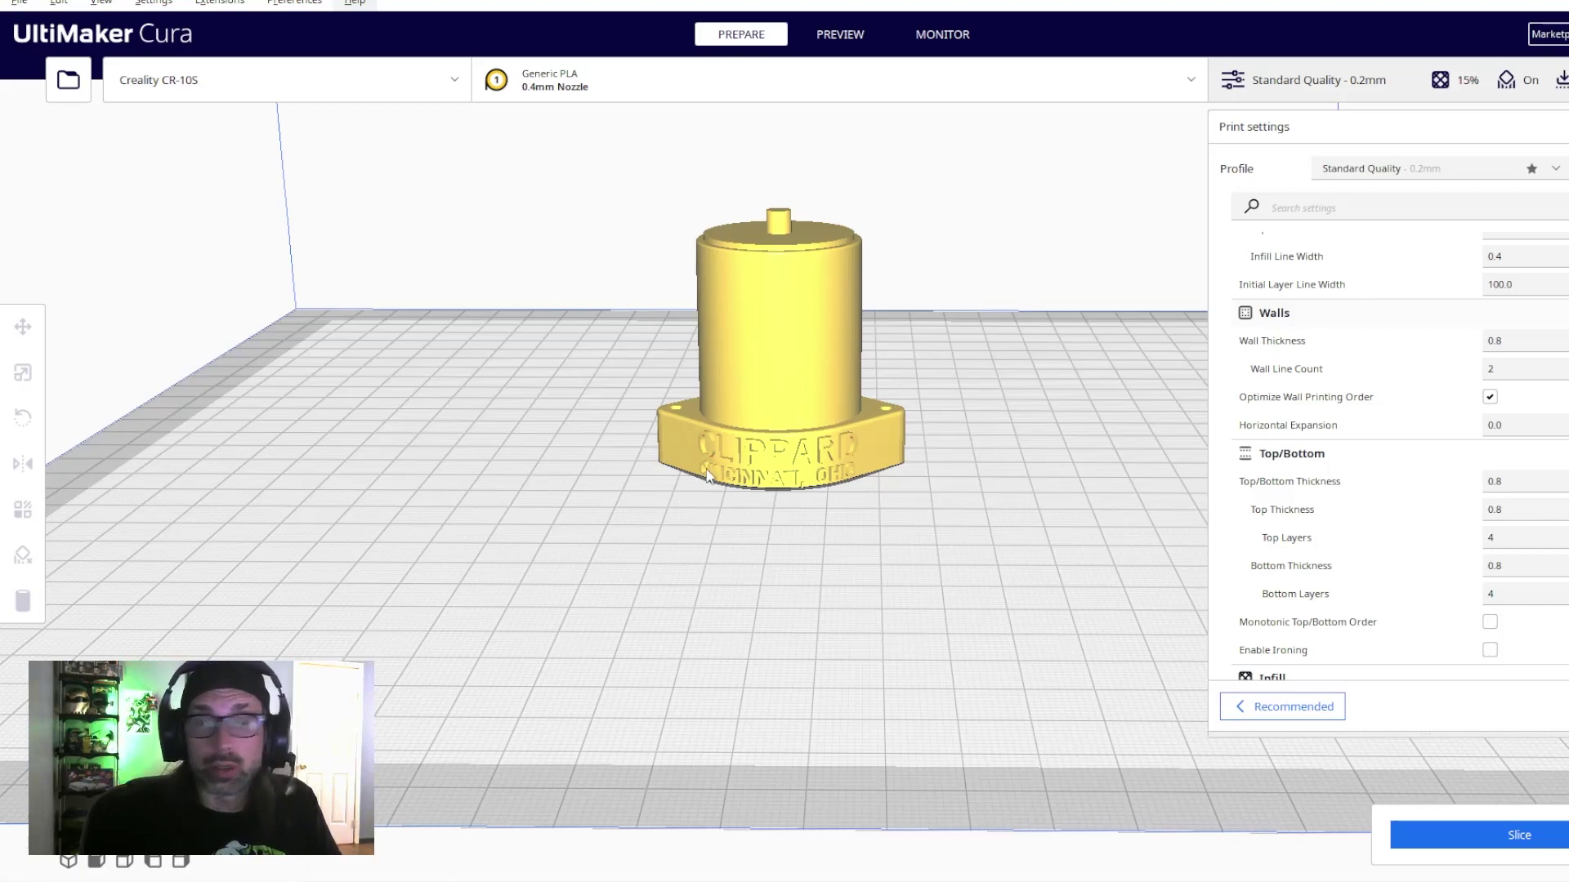
pyautogui.moveTo(860, 447); pyautogui.dragTo(964, 425)
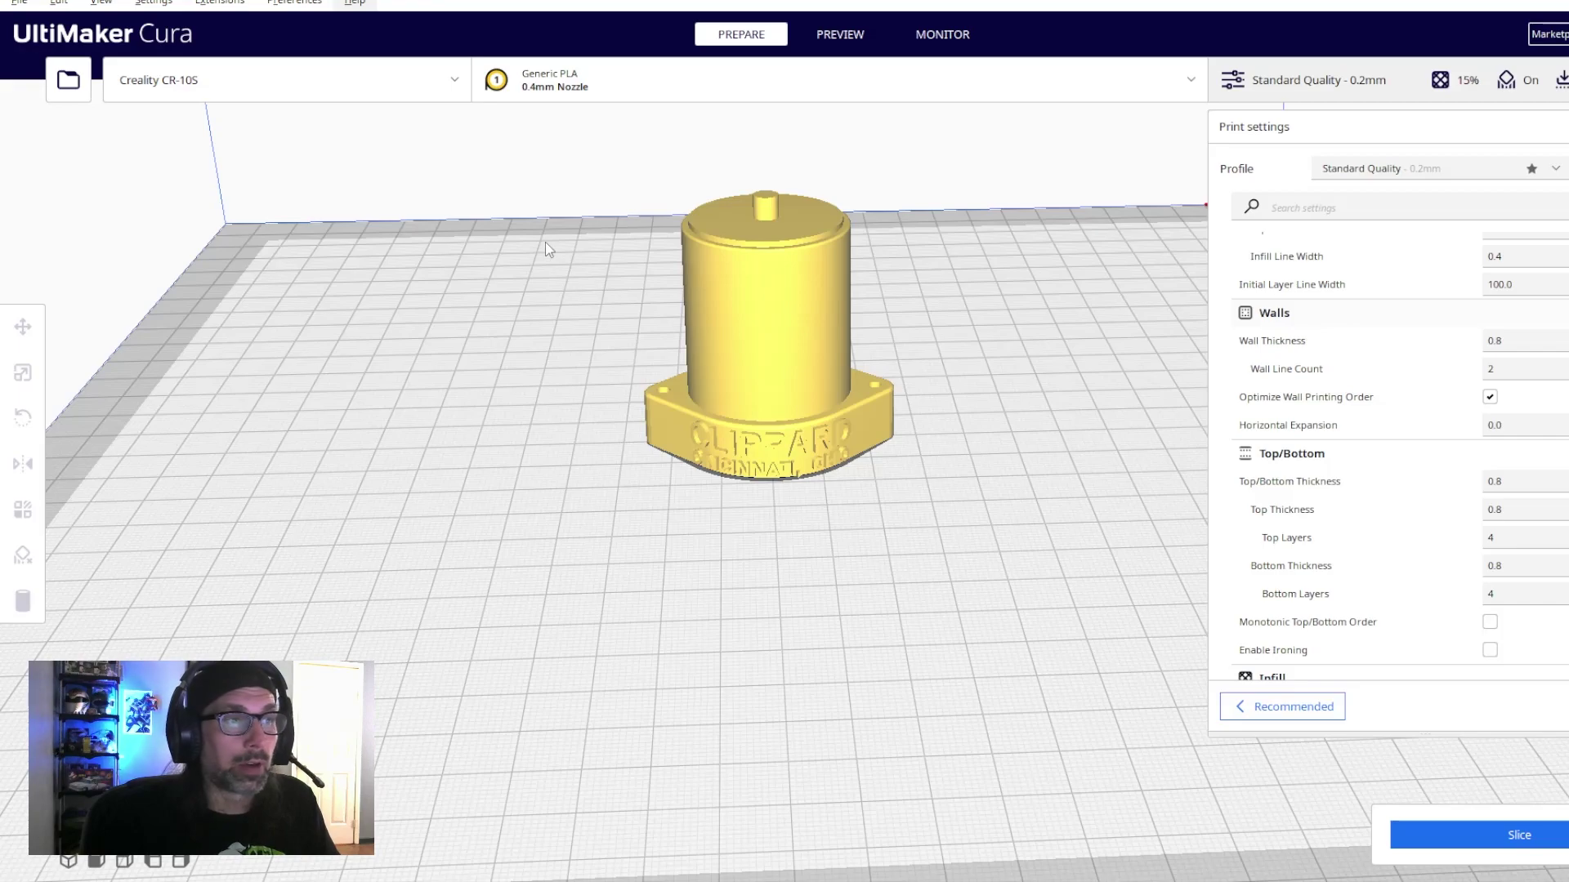
pyautogui.moveTo(1040, 316); pyautogui.dragTo(890, 231)
pyautogui.scroll(5, 890, 410)
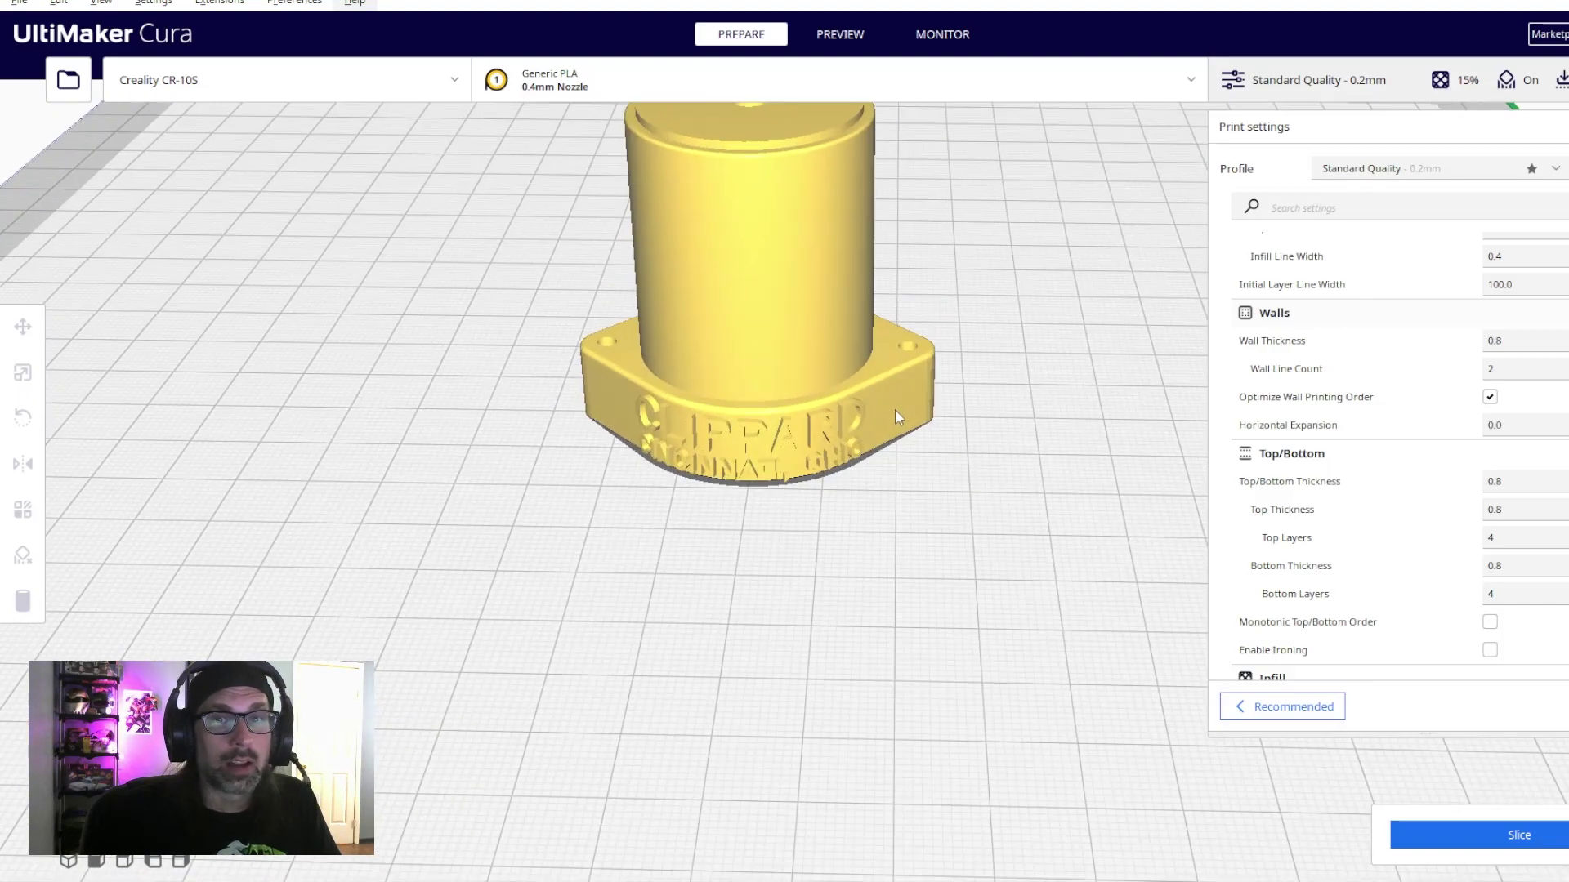
pyautogui.scroll(-2, 1029, 262)
pyautogui.moveTo(1031, 281); pyautogui.dragTo(800, 469)
pyautogui.moveTo(929, 459); pyautogui.dragTo(601, 605)
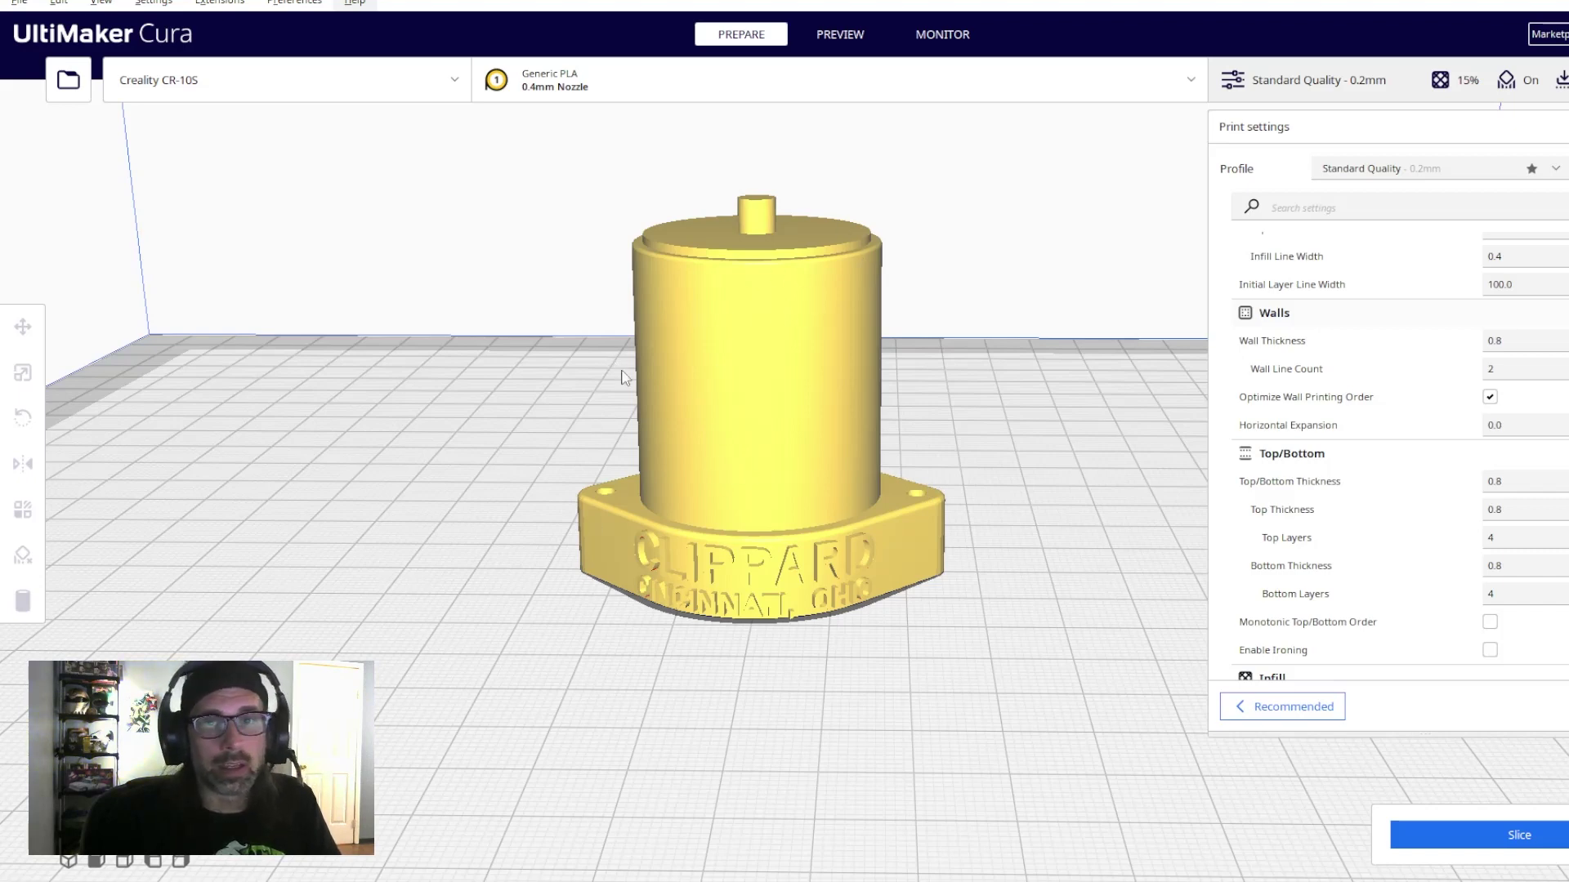
pyautogui.scroll(2, 681, 576)
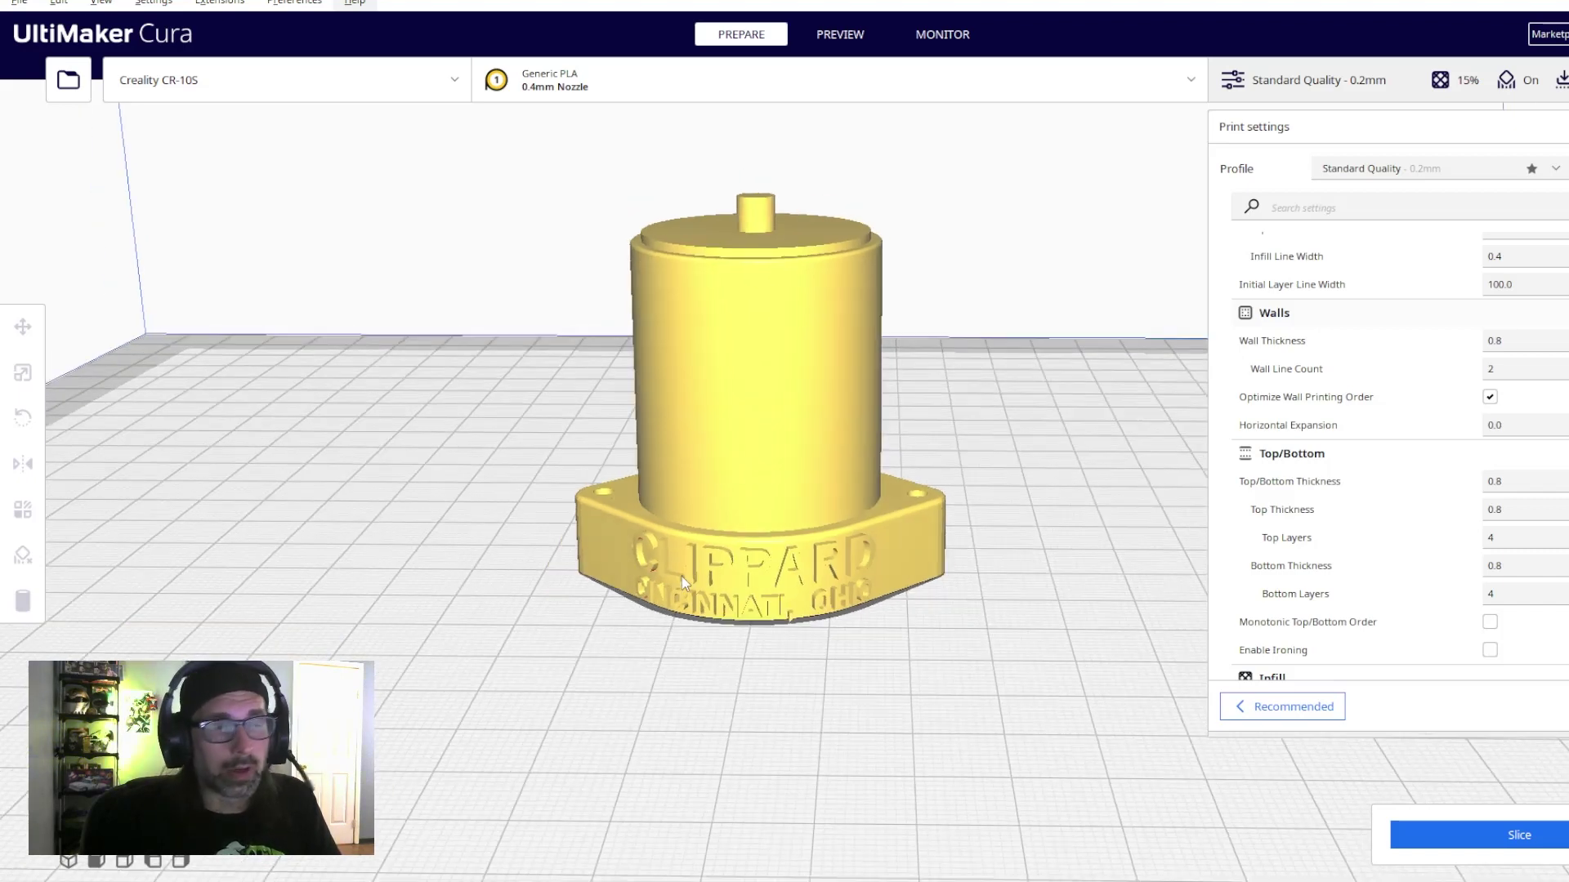
pyautogui.scroll(-2, 915, 555)
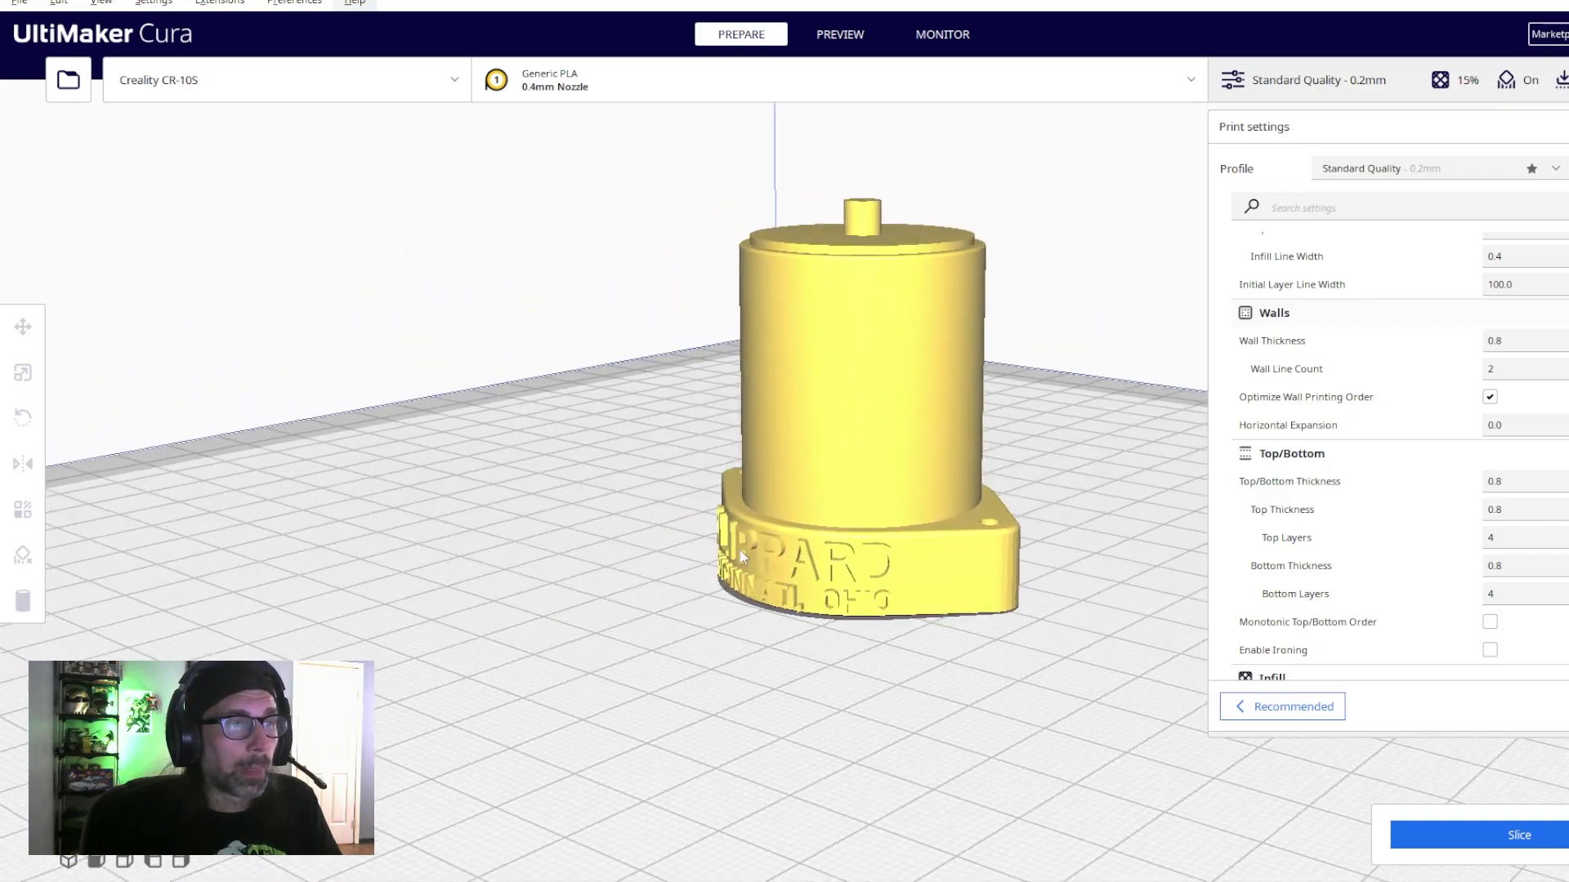